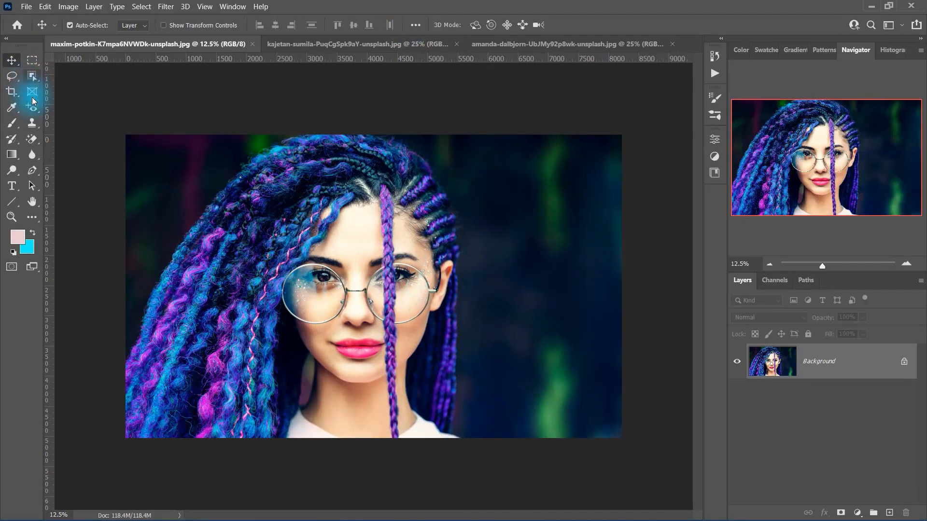
- Activate the Healing Brush tool and unlock the Background layer of the portrait image
click(33, 95)
click(32, 109)
click(60, 106)
click(36, 109)
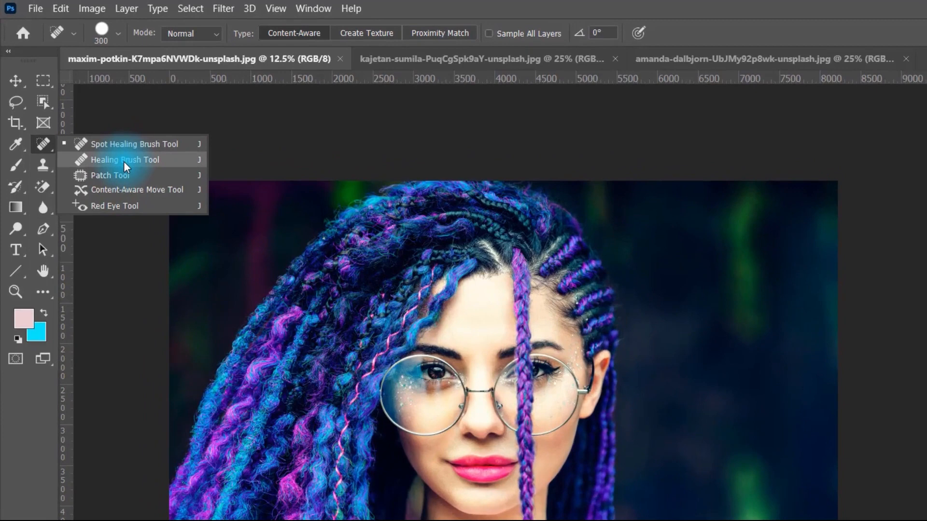
click(123, 161)
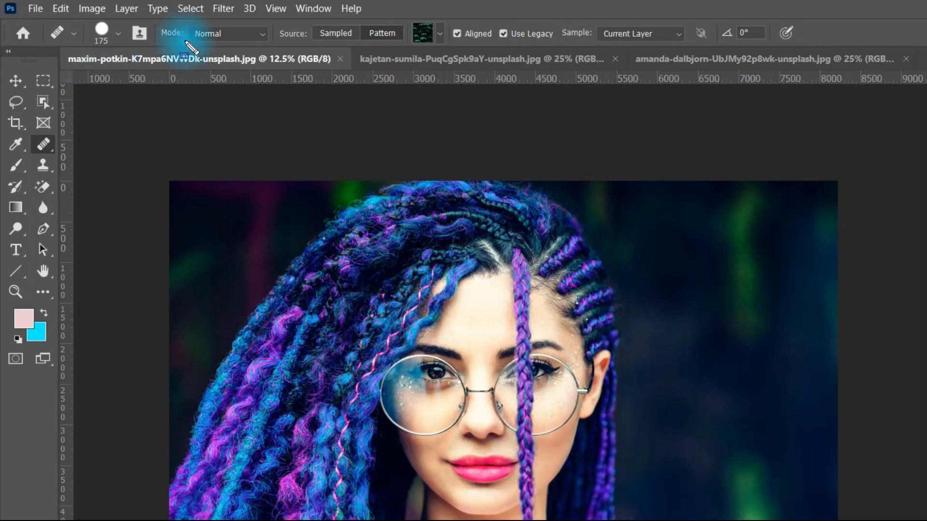
mouse_move(155, 16)
mouse_down()
mouse_move(764, 46)
mouse_move(798, 57)
mouse_up()
key(Escape)
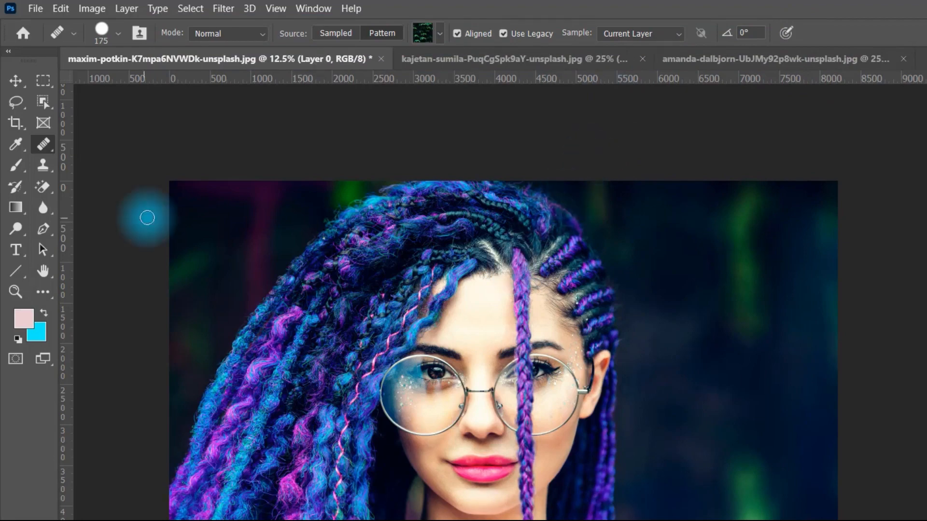
- With a Sampled source and brush size 100, sample the top of the purple braid and heal a strip down the forehead
scroll(429, 309, up, 4)
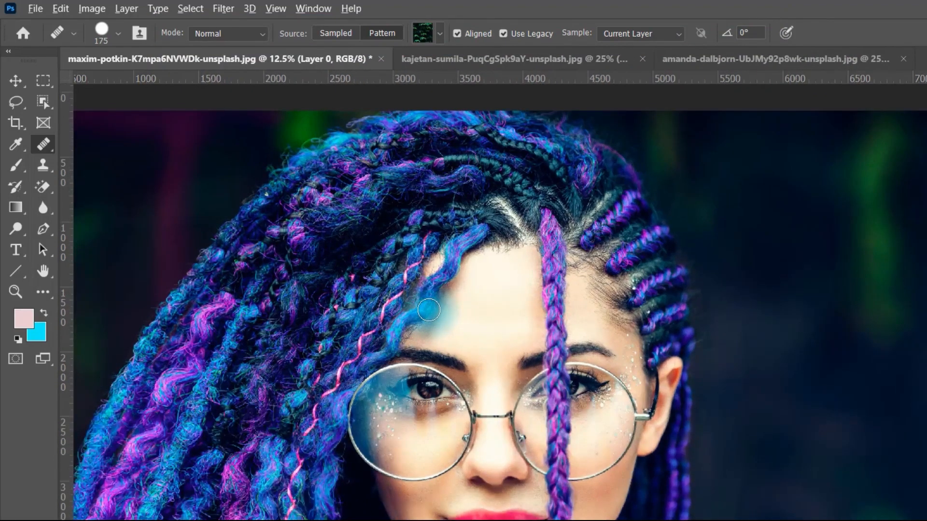
scroll(428, 309, up, 8)
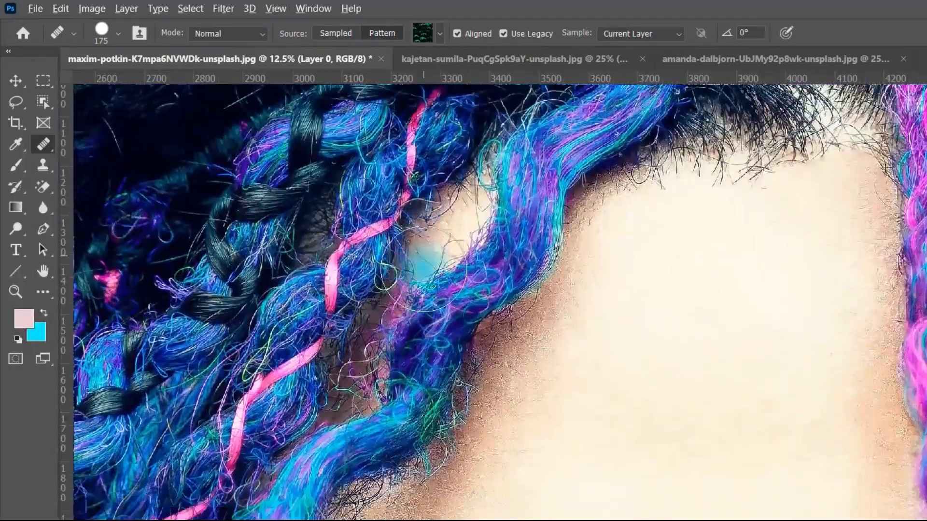
scroll(423, 268, down, 4)
scroll(507, 258, up, 2)
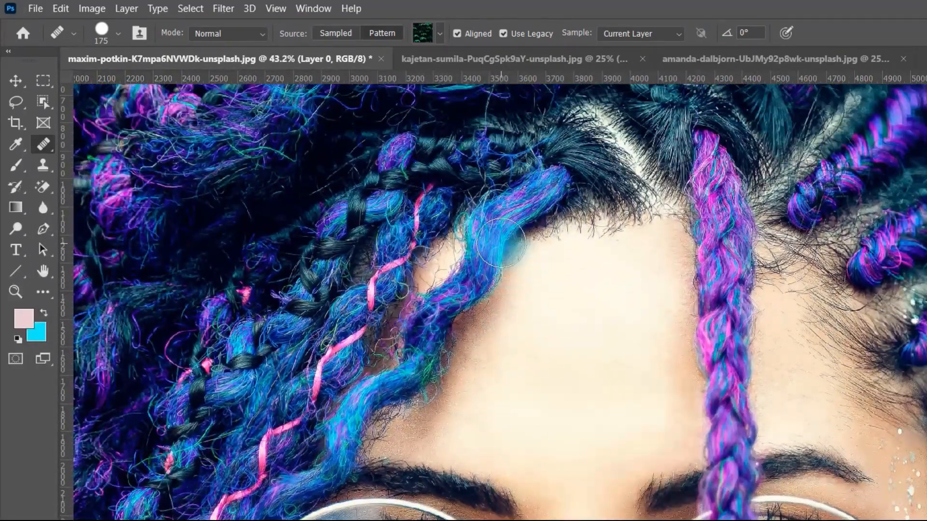
click(333, 33)
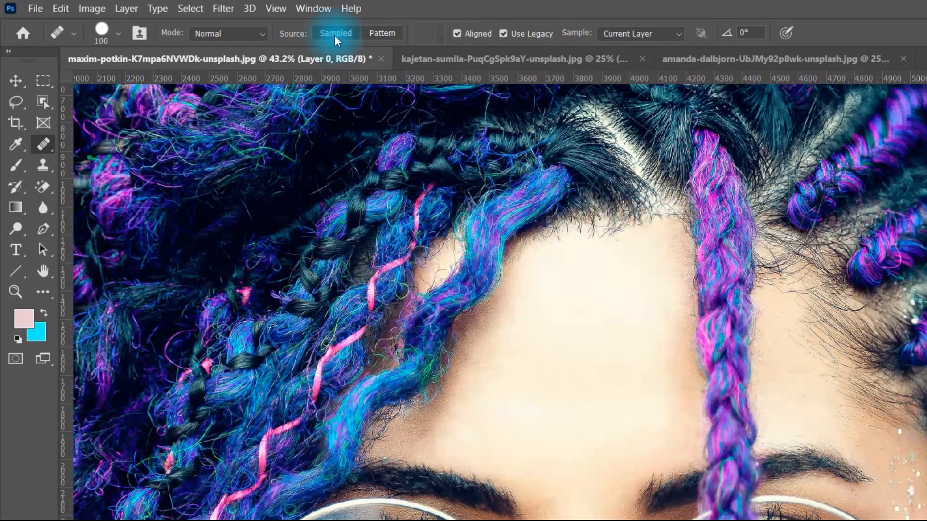
alt+click(715, 175)
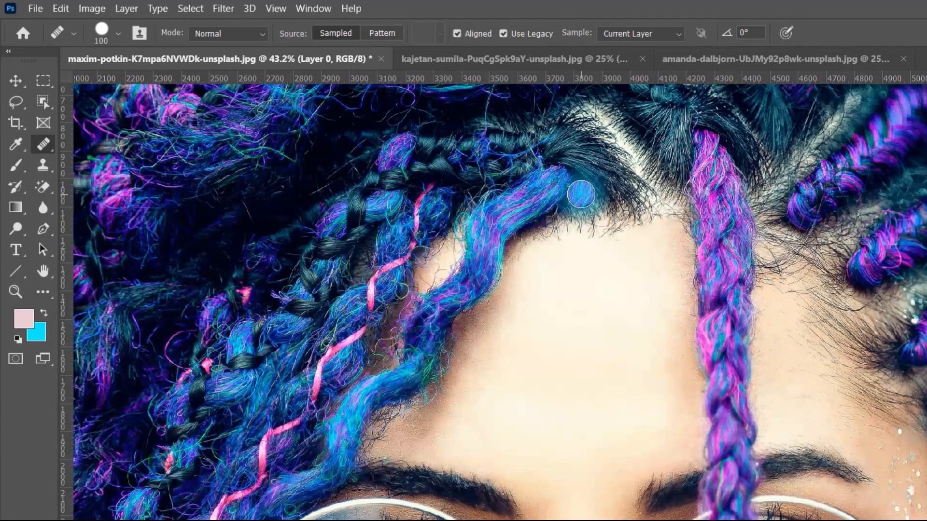
drag(582, 192, 588, 359)
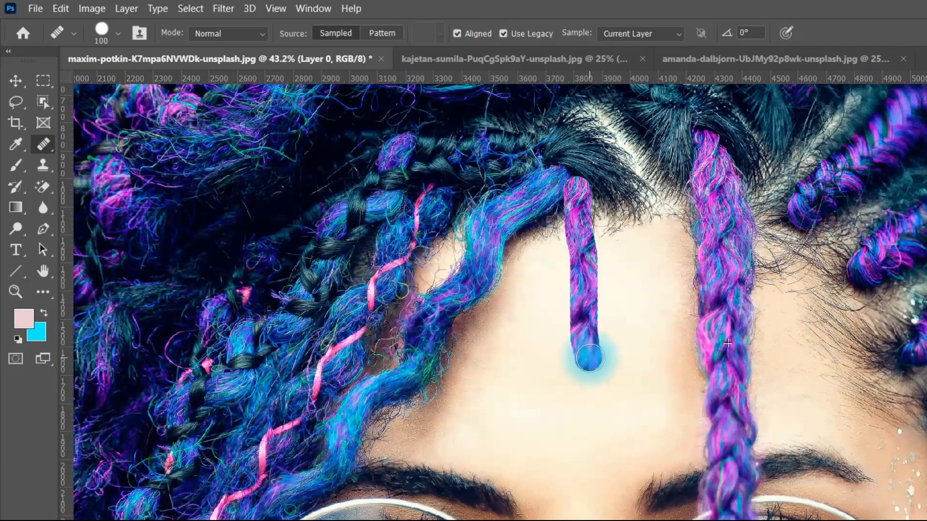
mouse_move(590, 361)
mouse_down()
mouse_move(580, 520)
mouse_move(593, 520)
mouse_move(601, 458)
mouse_up()
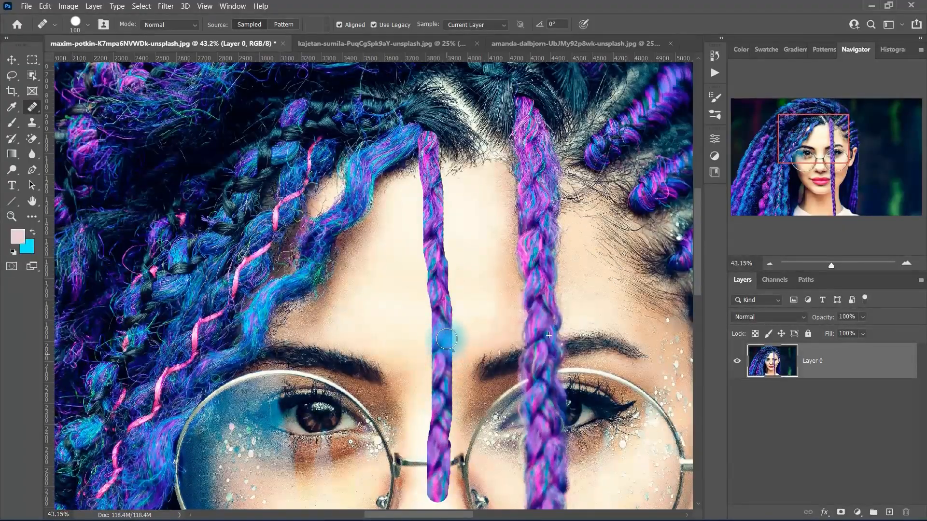
drag(446, 340, 440, 515)
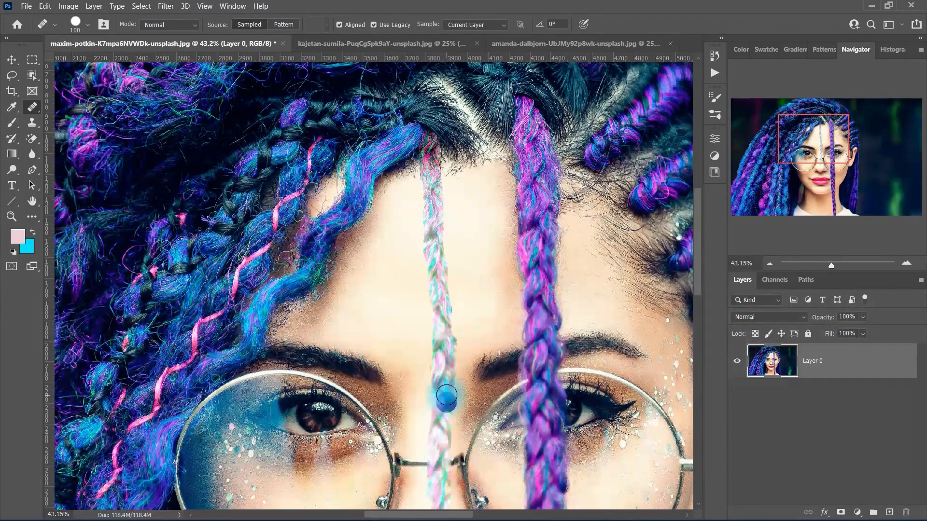
- Paint the sampled braid again over the healed strip, from the hairline down to the nose
scroll(446, 395, down, 5)
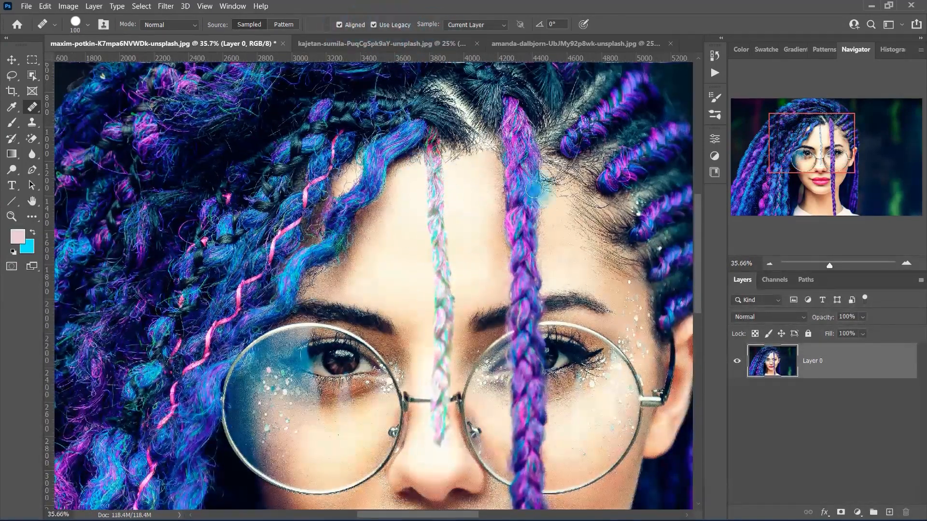
drag(430, 140, 440, 506)
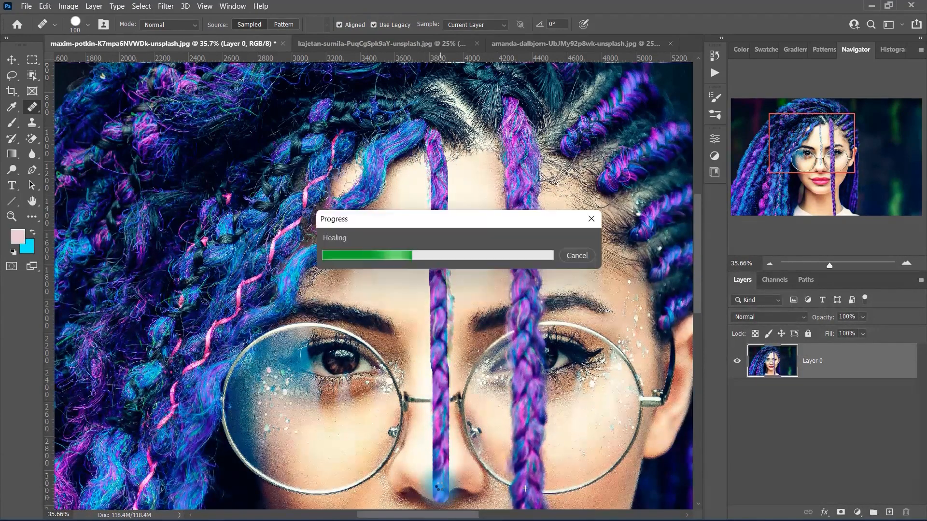
click(439, 487)
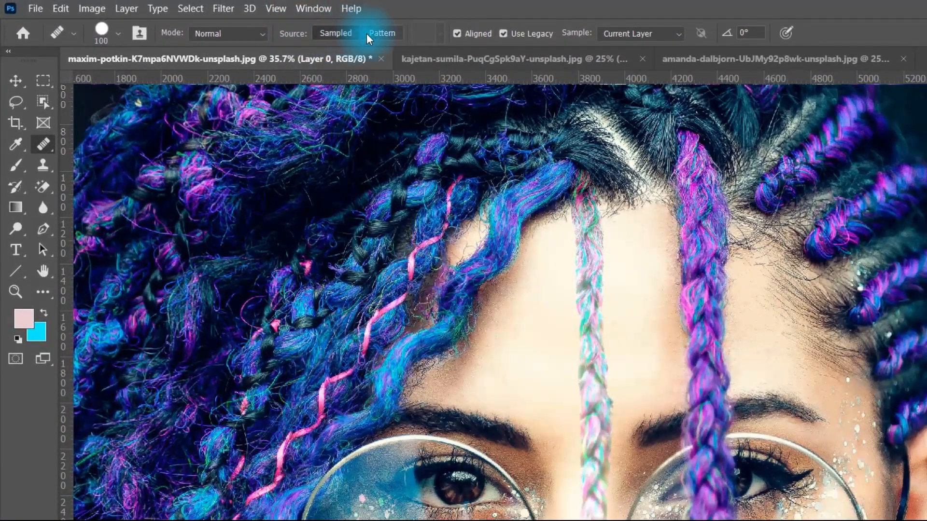
- Set the healing source to the first Trees leaf pattern and paint it down the centre of the forehead over the healed braid
click(391, 34)
click(439, 33)
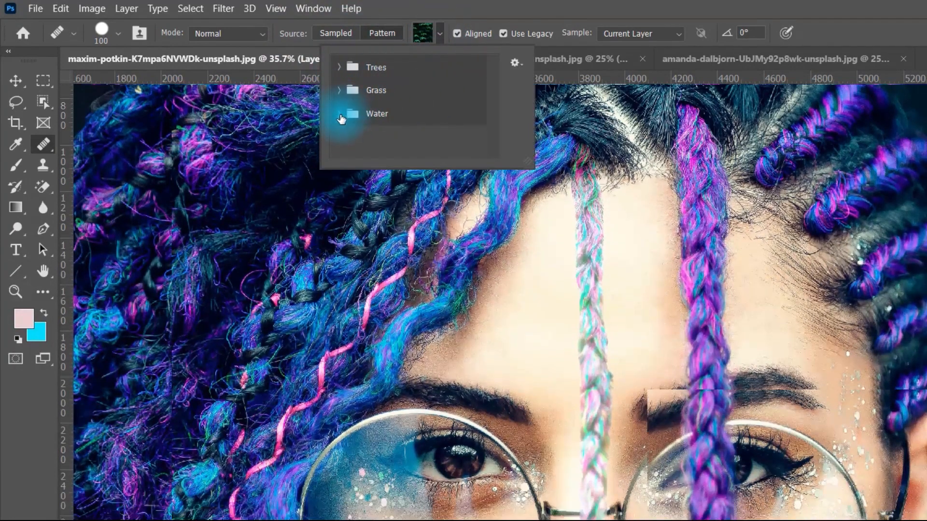
click(340, 114)
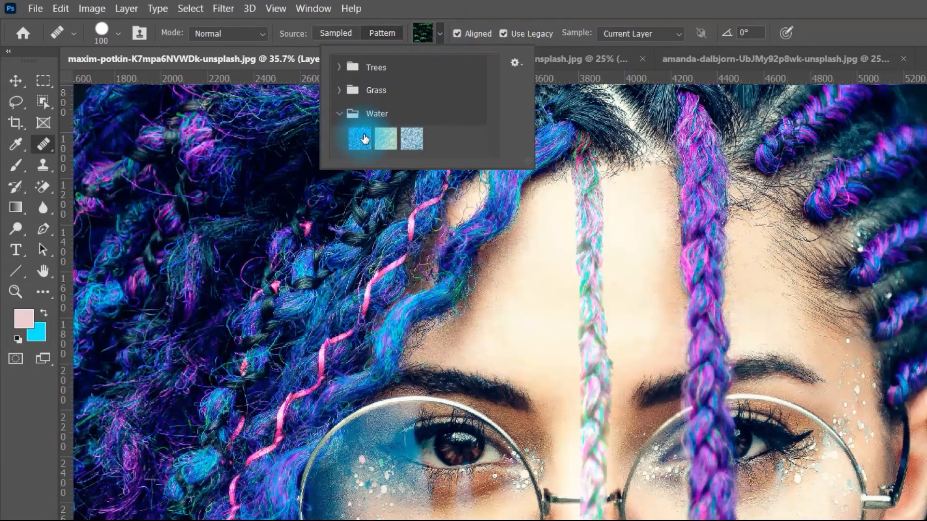
click(339, 67)
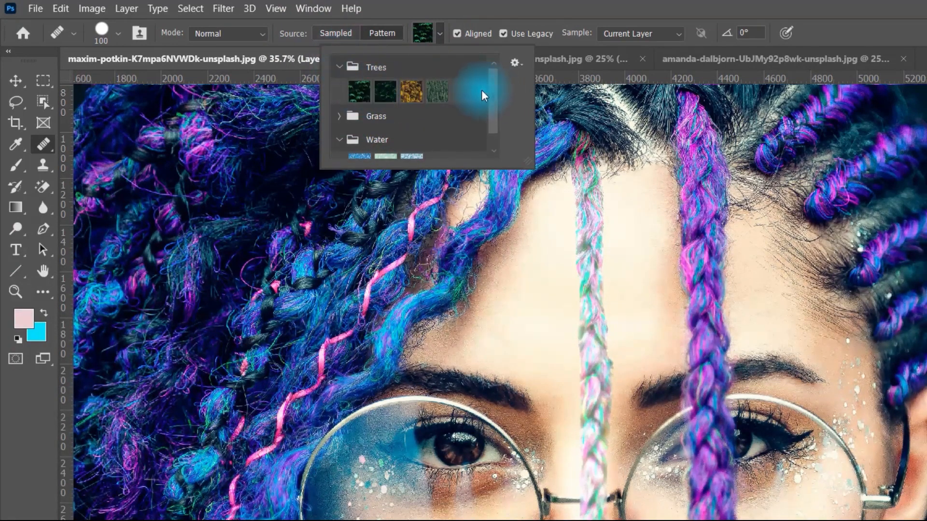
click(360, 93)
mouse_move(582, 140)
mouse_down()
mouse_move(592, 226)
mouse_move(591, 519)
mouse_up()
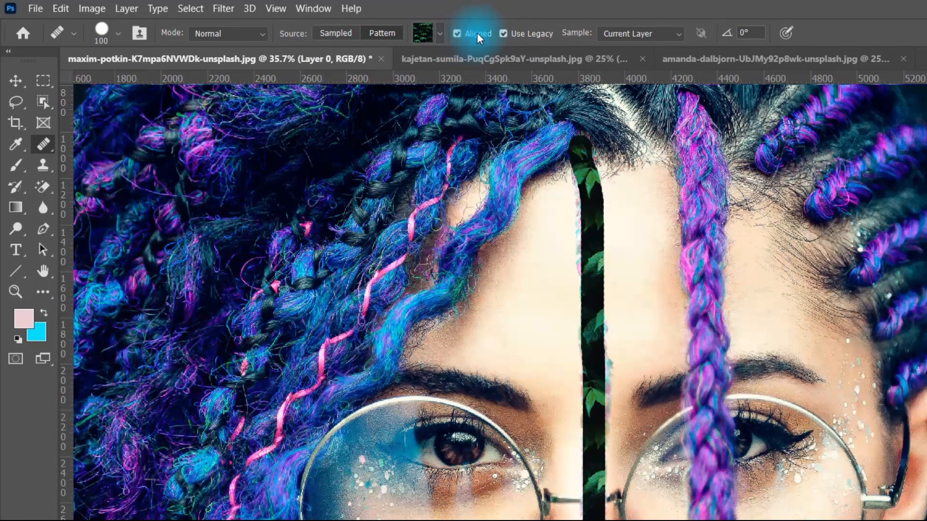
- Paint one leaf-pattern stroke on the forehead with Aligned off and another beside it with Aligned turned back on
click(463, 33)
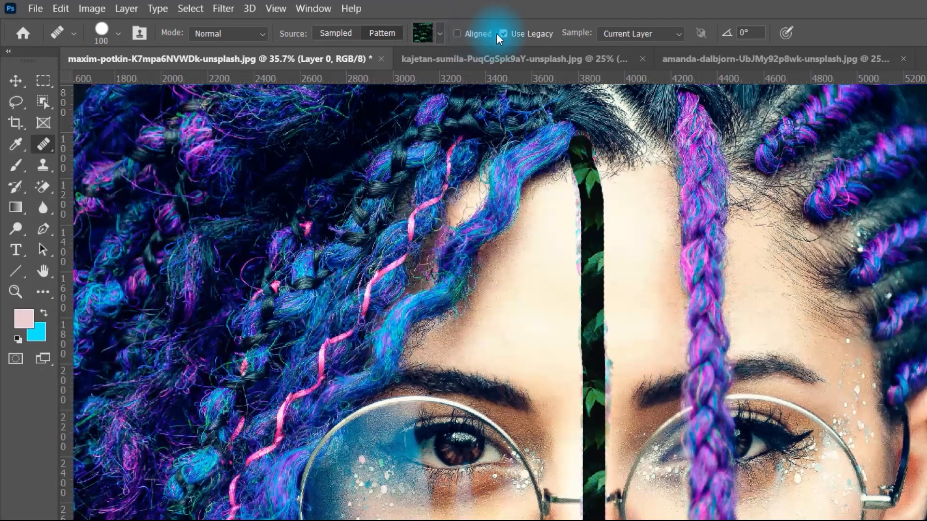
mouse_move(600, 149)
mouse_down()
mouse_move(627, 285)
mouse_move(595, 149)
mouse_move(595, 519)
mouse_up()
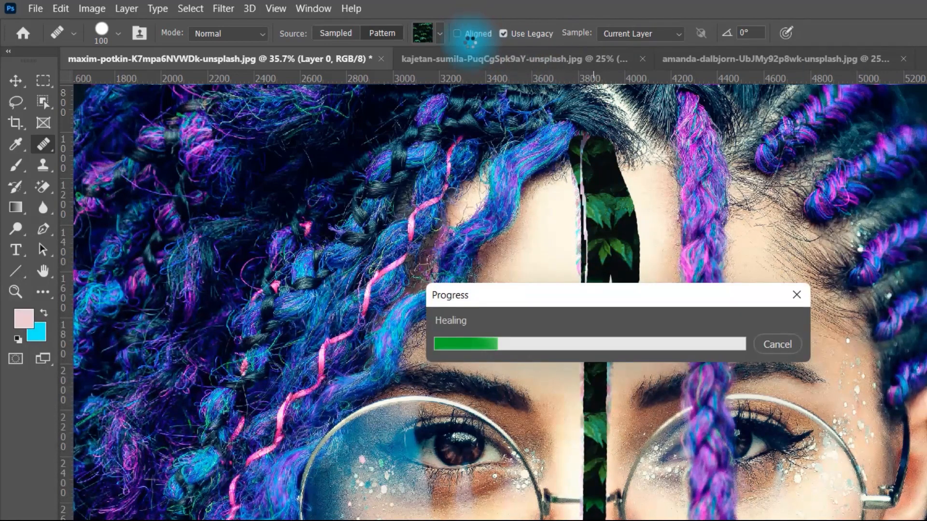
click(472, 34)
drag(572, 143, 579, 517)
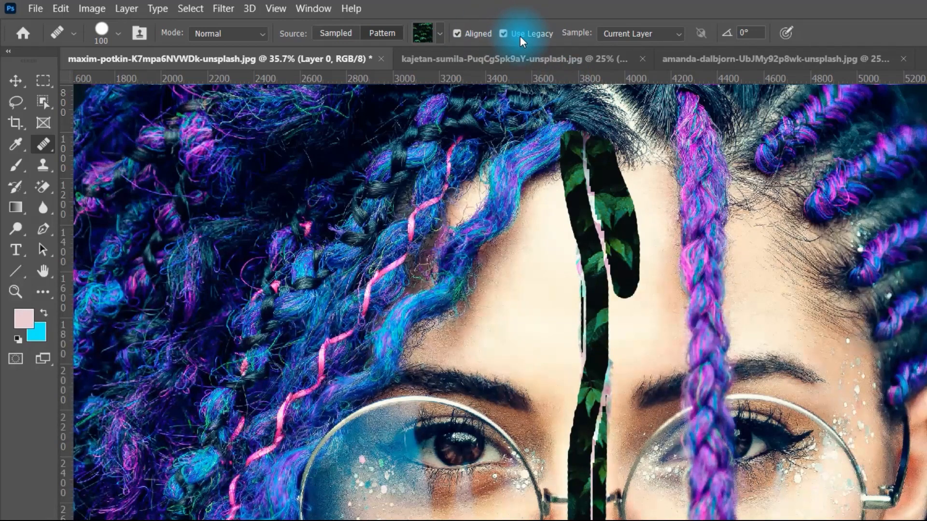
- Turn off Use Legacy, set Diffusion to 4 and heal a strip of leaf pattern between the dark leaf strokes and the purple braid
click(540, 33)
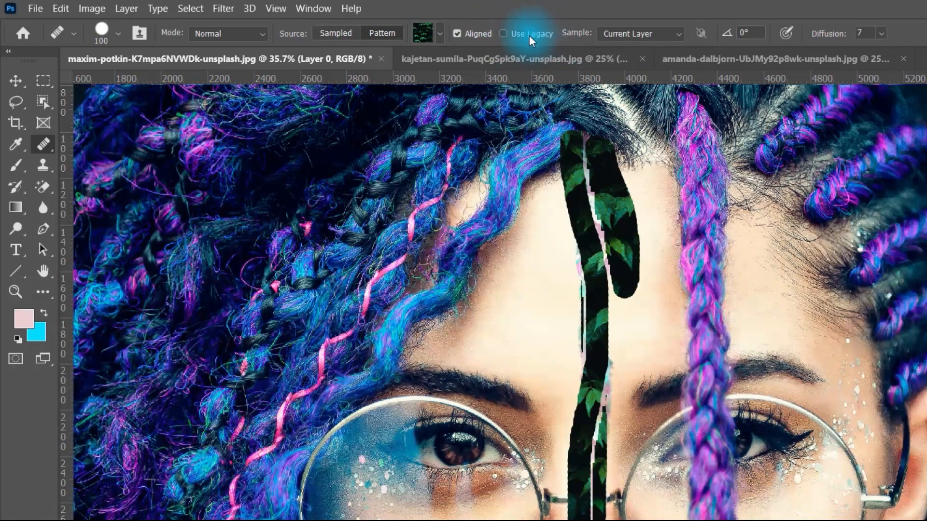
click(880, 35)
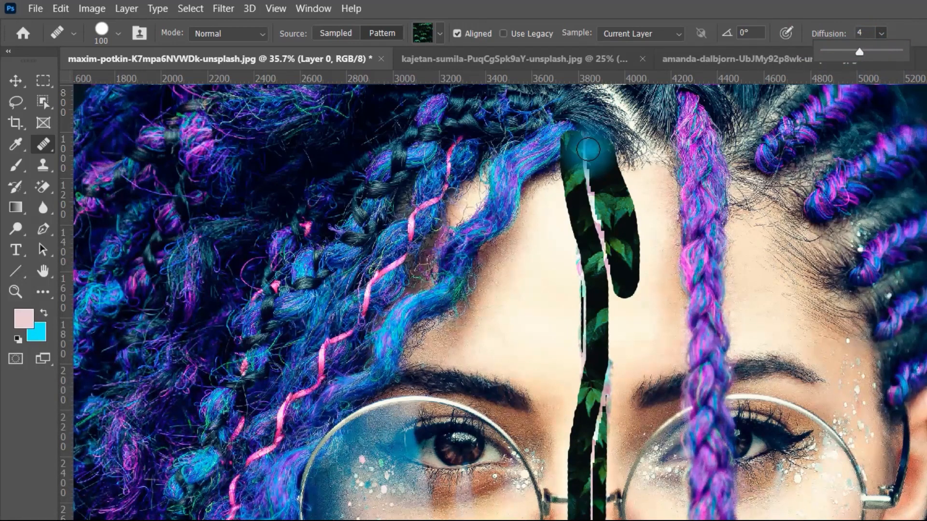
mouse_move(642, 182)
mouse_down()
mouse_move(647, 377)
mouse_move(627, 486)
mouse_move(625, 164)
mouse_move(639, 383)
mouse_move(615, 213)
mouse_move(612, 296)
mouse_move(607, 259)
mouse_move(657, 468)
mouse_up()
- Set Diffusion to 7 and heal a leaf-pattern strip on the forehead between the blue locks and the dark leaf strokes
click(887, 53)
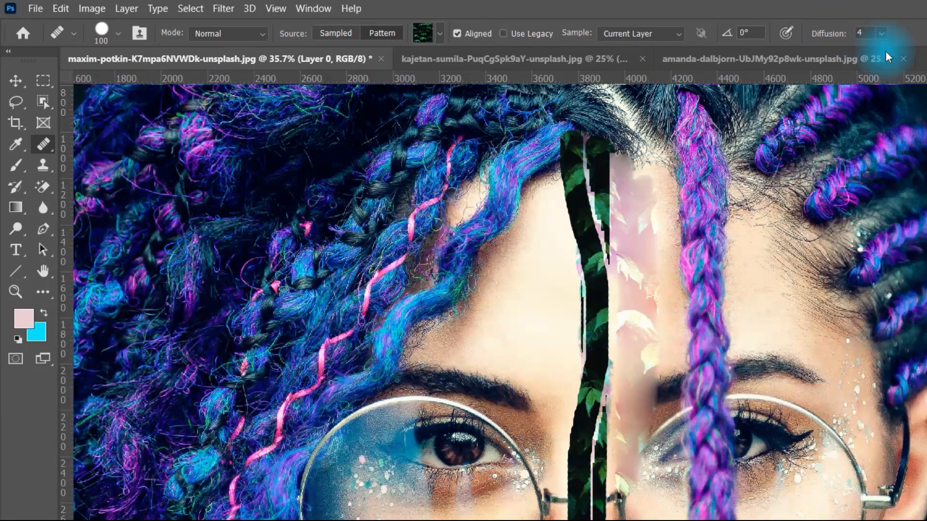
click(882, 33)
mouse_move(542, 174)
mouse_down()
mouse_move(547, 409)
mouse_move(542, 475)
mouse_up()
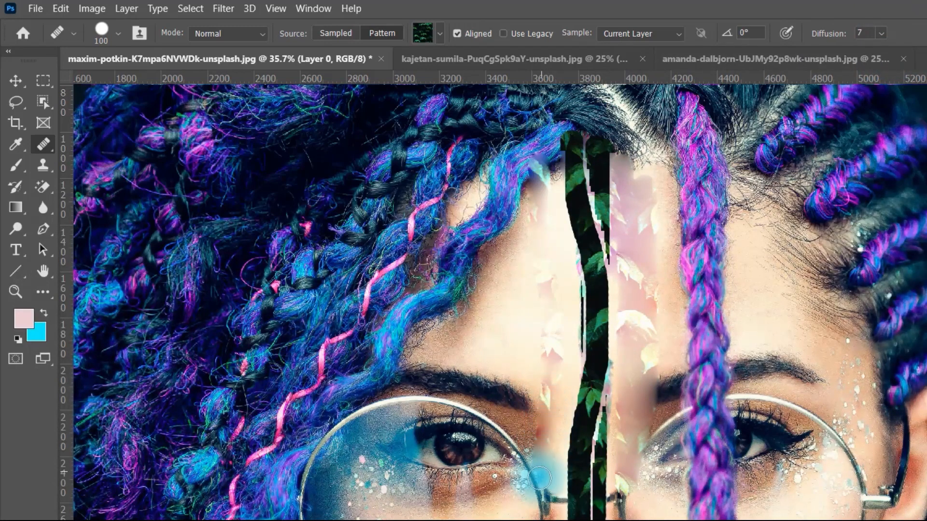
- Set Diffusion to 1 and heal one more leaf-pattern strip on each side of the forehead
click(880, 33)
drag(660, 159, 664, 436)
drag(522, 171, 535, 469)
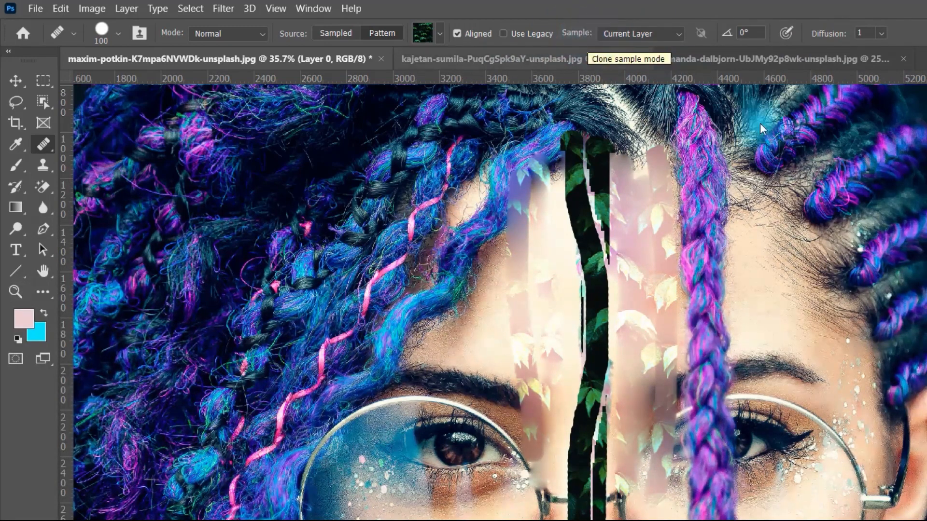
- Switch the Healing Brush's sampling to All Layers and return it to Current Layer
click(673, 36)
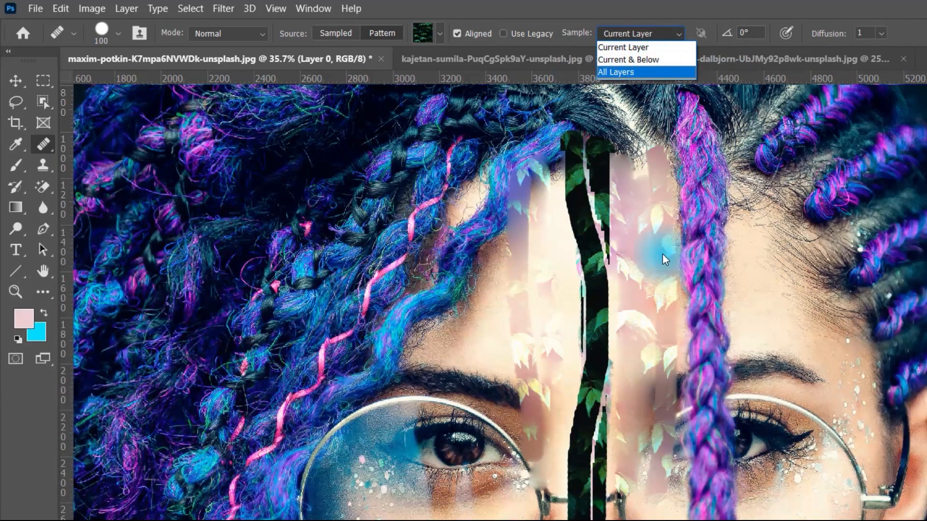
click(634, 73)
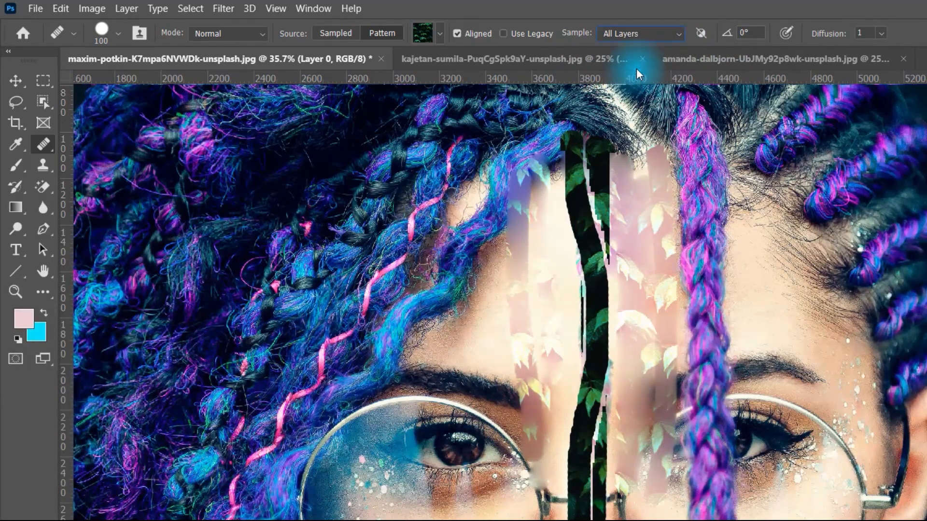
click(654, 38)
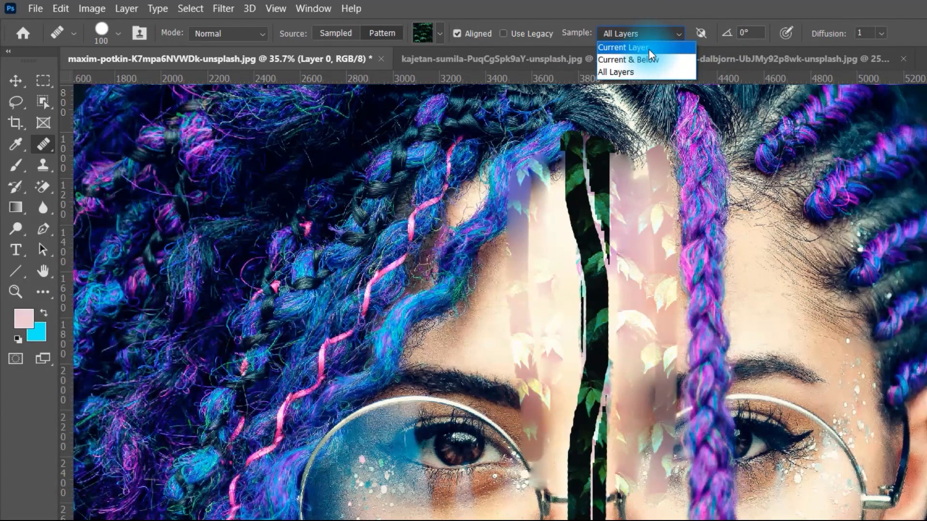
click(648, 48)
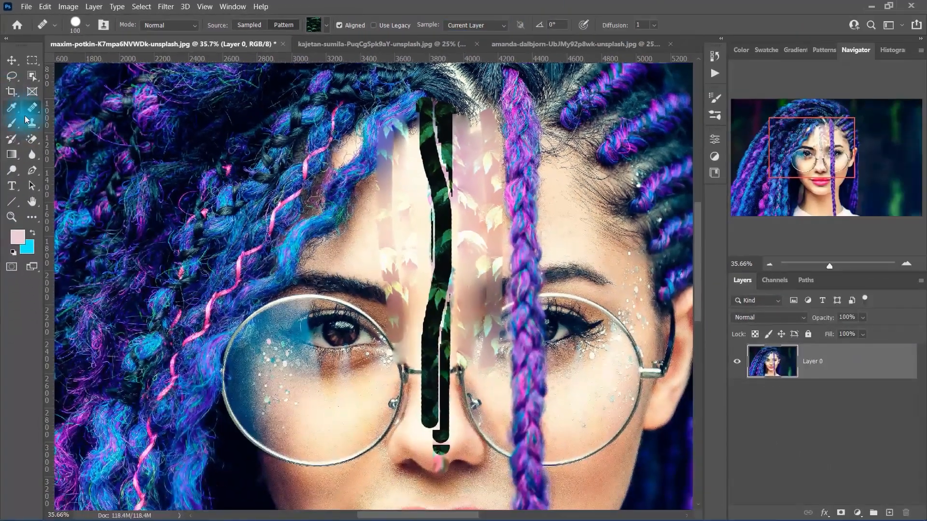
- Unlock the Background layer of the open boots-on-grass image and outline both boots with the Patch tool
right_click(32, 109)
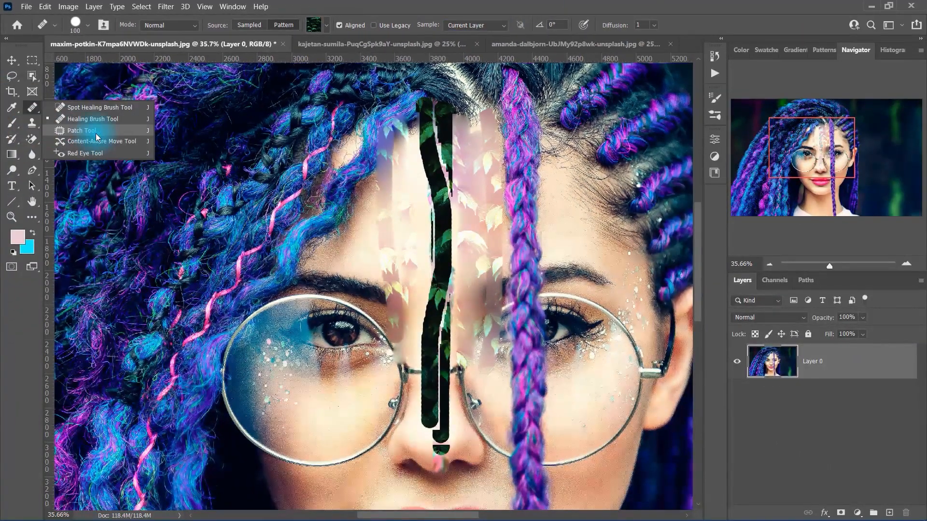
click(96, 133)
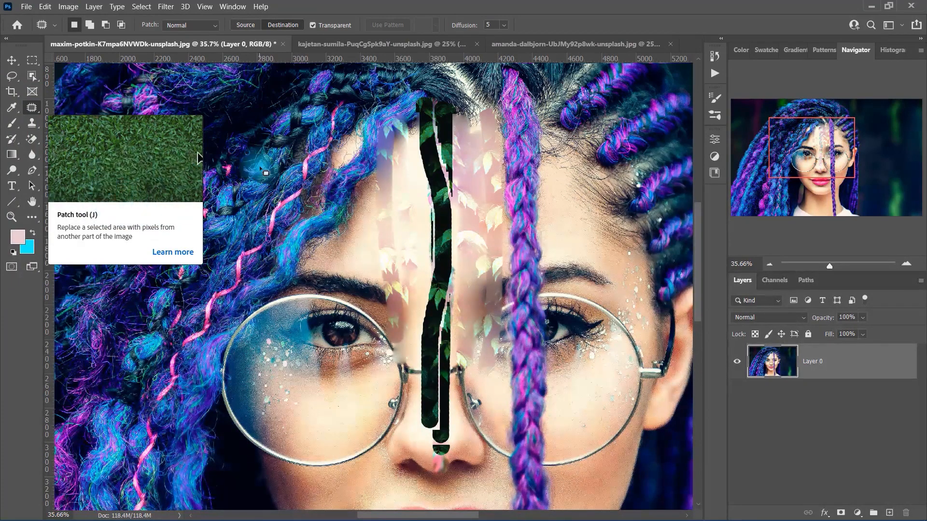
click(350, 44)
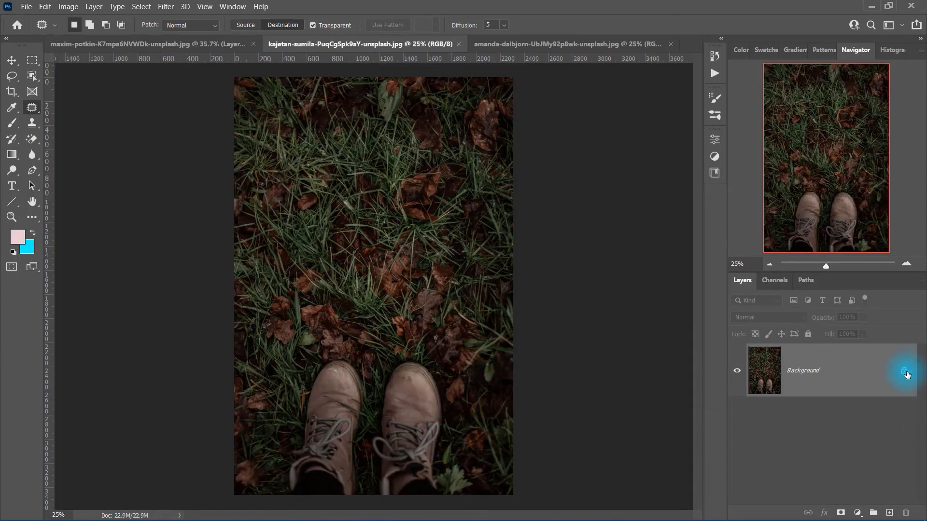
click(904, 371)
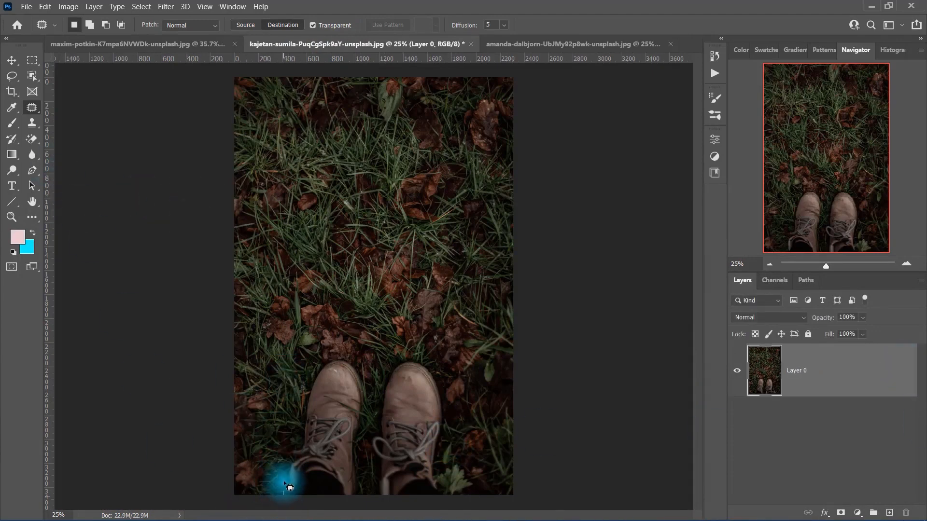
mouse_move(300, 428)
mouse_down()
mouse_move(307, 370)
mouse_move(327, 349)
mouse_move(351, 347)
mouse_move(371, 371)
mouse_move(359, 483)
mouse_move(370, 487)
mouse_move(379, 465)
mouse_move(371, 433)
mouse_move(407, 347)
mouse_move(446, 479)
mouse_move(277, 499)
mouse_up()
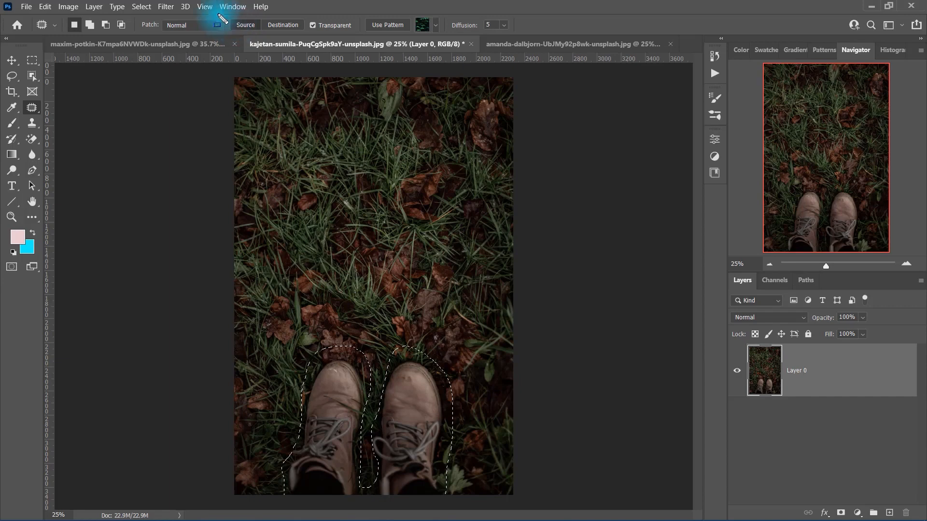
- Patch both boots with grass from above them, first with Transparent on and again with it off, and deselect
drag(64, 14, 525, 35)
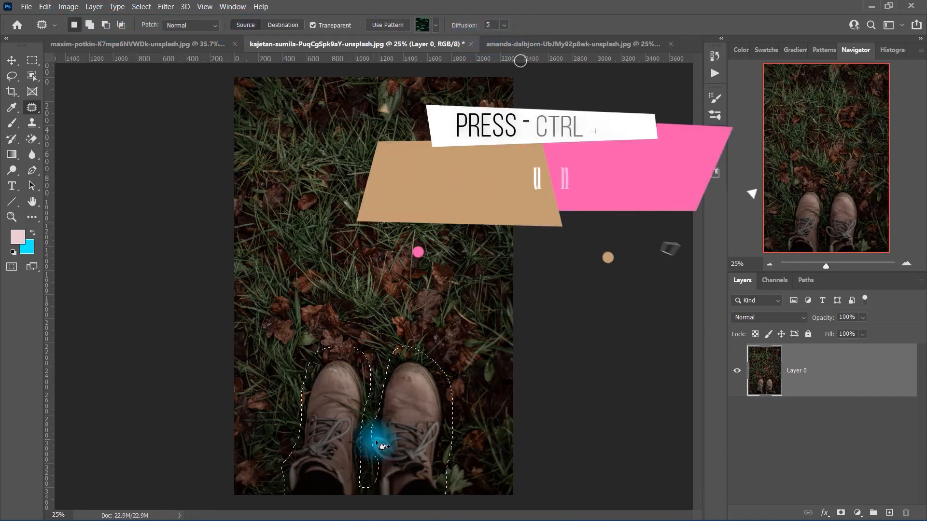
drag(409, 451, 420, 245)
drag(405, 291, 407, 291)
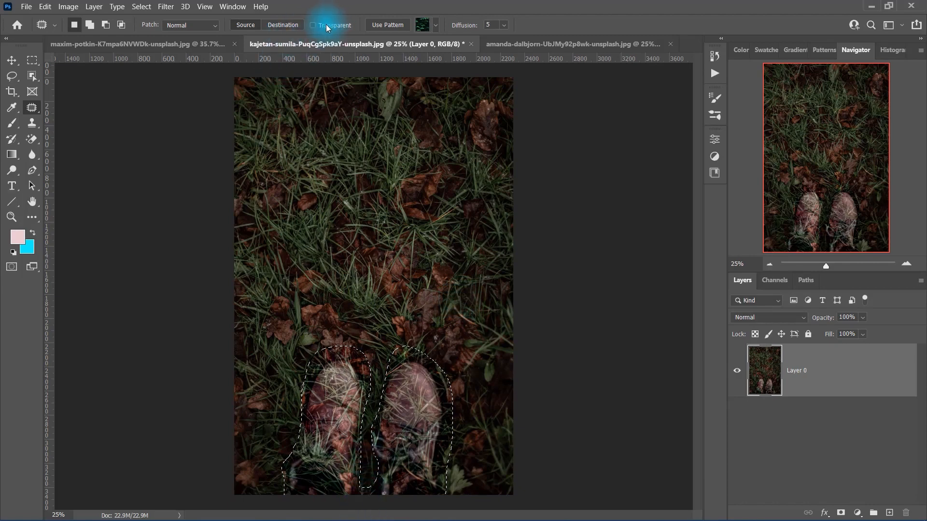
drag(388, 451, 441, 279)
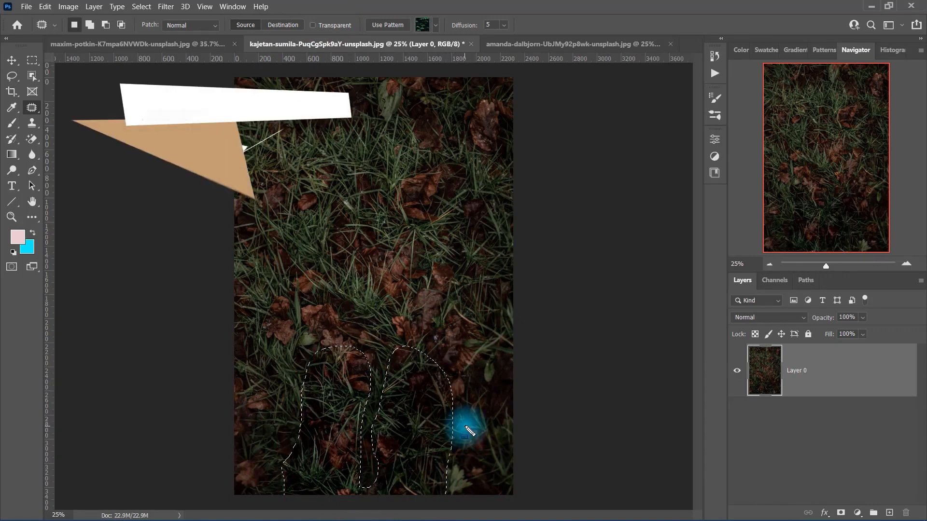
key(ctrl+d)
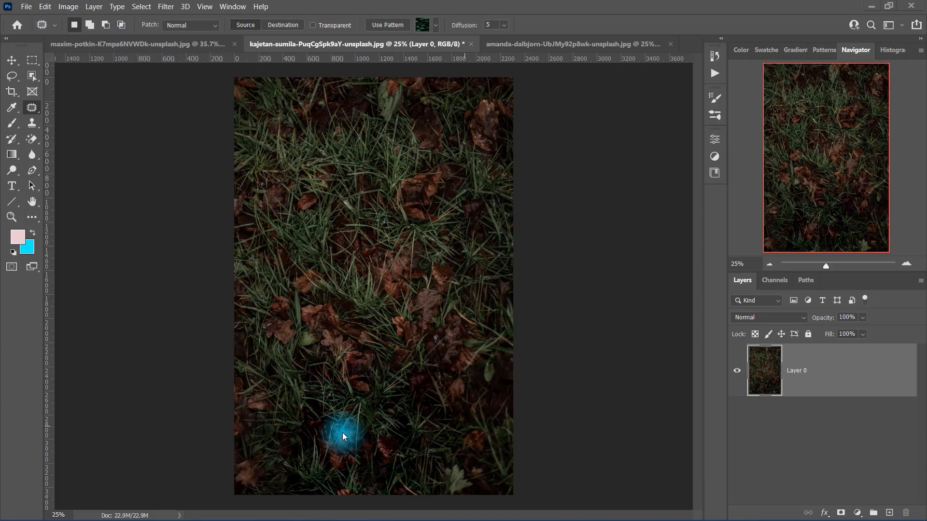
- Restore the boots photo to its originally opened state from history and unlock its Background layer
click(715, 56)
click(641, 72)
click(904, 372)
click(715, 56)
- Outline both boots with the Patch tool in add mode and subtract the strip above the boot toes from the selection
click(90, 25)
mouse_move(283, 494)
mouse_down()
mouse_move(284, 407)
mouse_move(364, 355)
mouse_move(368, 430)
mouse_move(398, 348)
mouse_move(460, 502)
mouse_move(325, 501)
mouse_move(293, 515)
mouse_up()
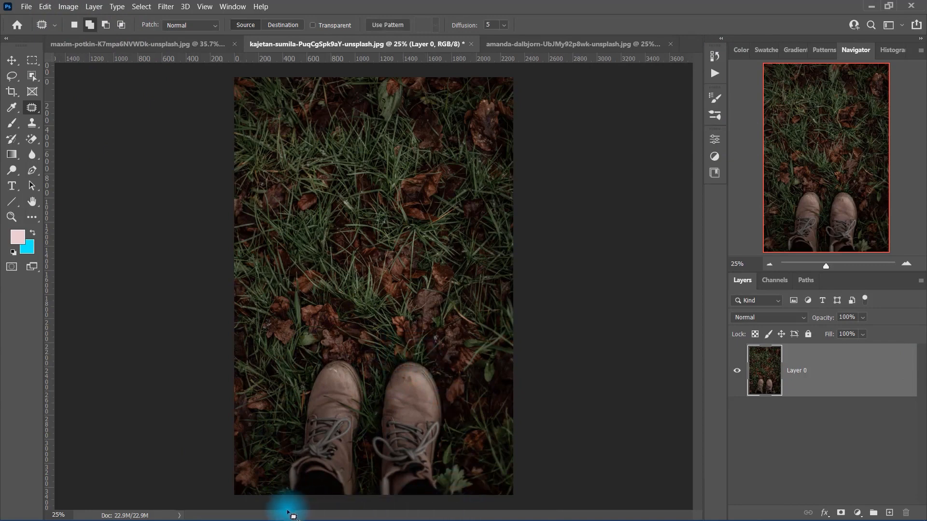
click(105, 25)
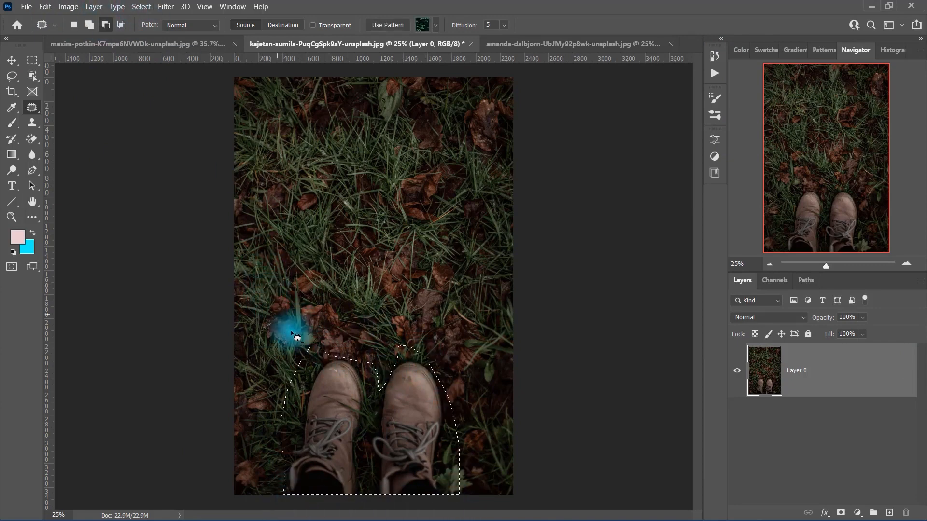
- Try intersecting the boots selection with a freehand area across the toes, and undo it
click(121, 24)
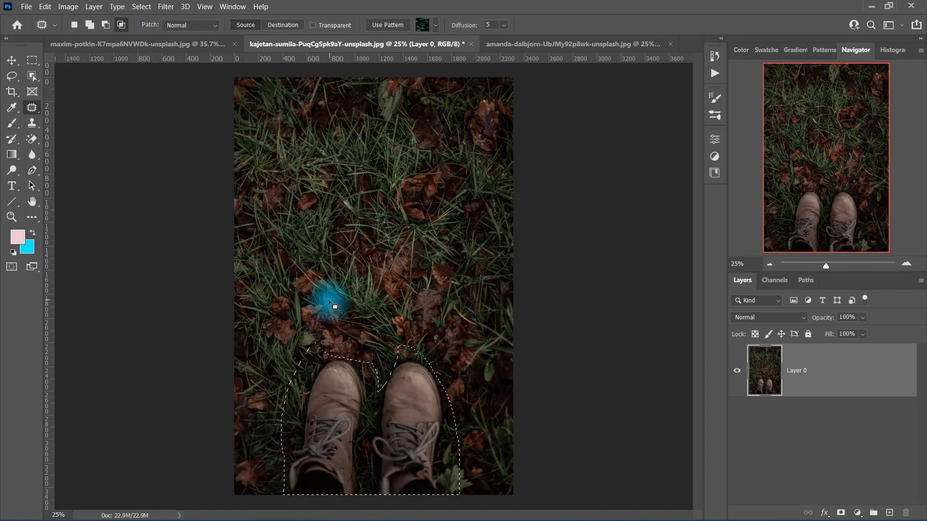
mouse_move(268, 365)
mouse_down()
mouse_move(434, 430)
mouse_move(310, 306)
mouse_move(258, 356)
mouse_move(290, 356)
mouse_up()
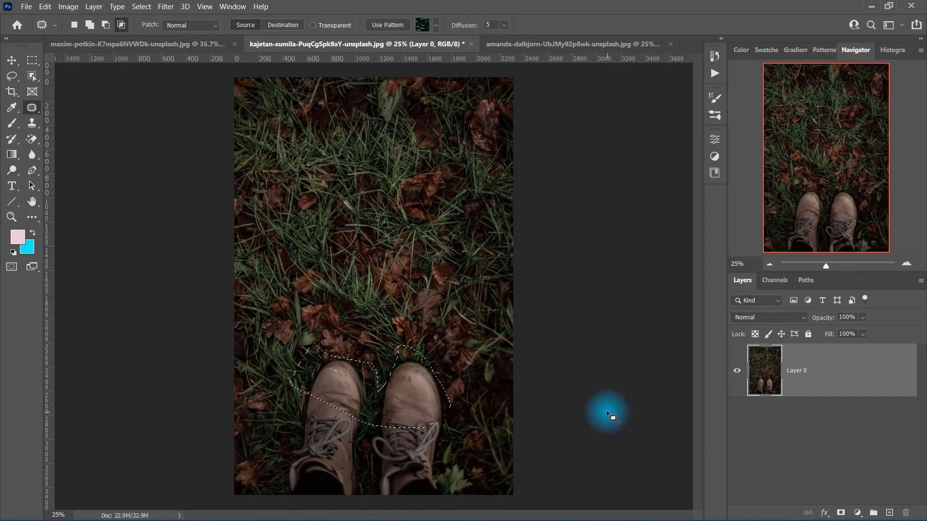
click(88, 25)
key(ctrl+z)
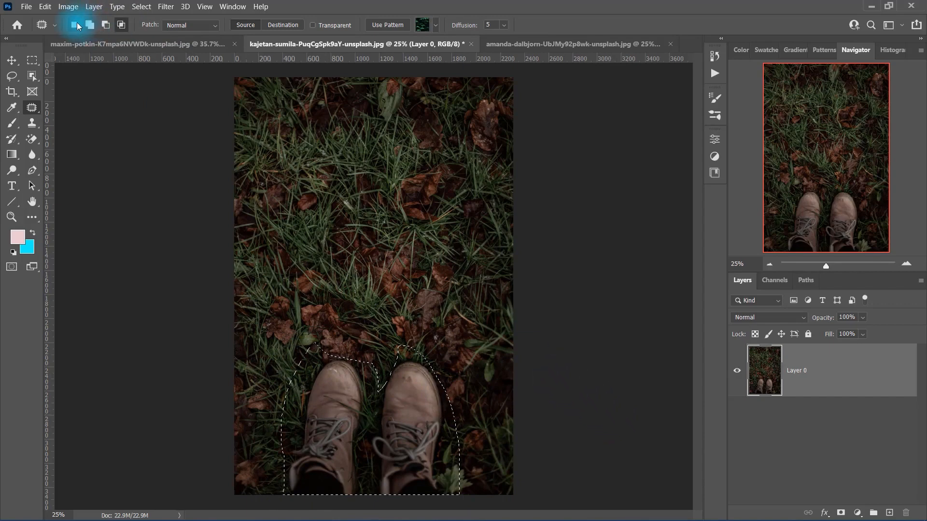
- With the patch set to Normal, Destination and Transparent, copy the boots onto the grass above them, and turn Transparent off
click(197, 28)
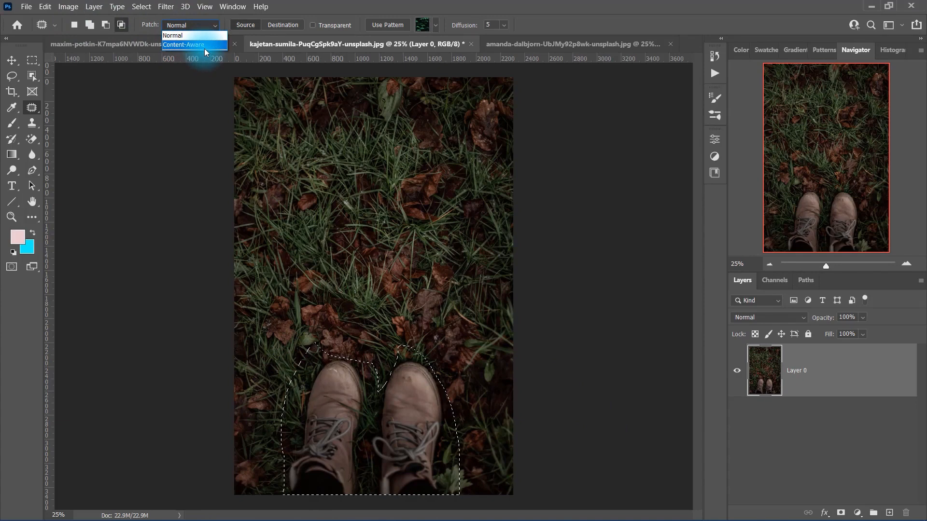
click(190, 36)
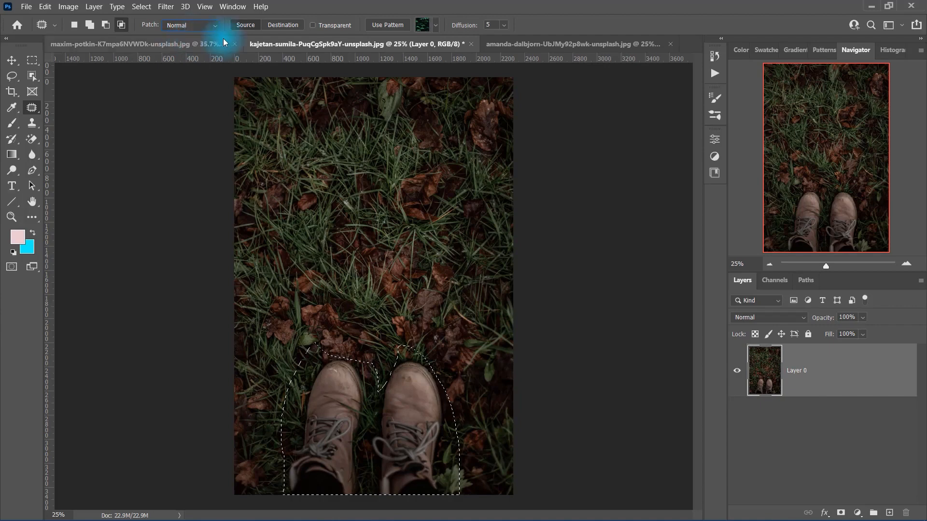
click(283, 26)
drag(398, 455, 406, 282)
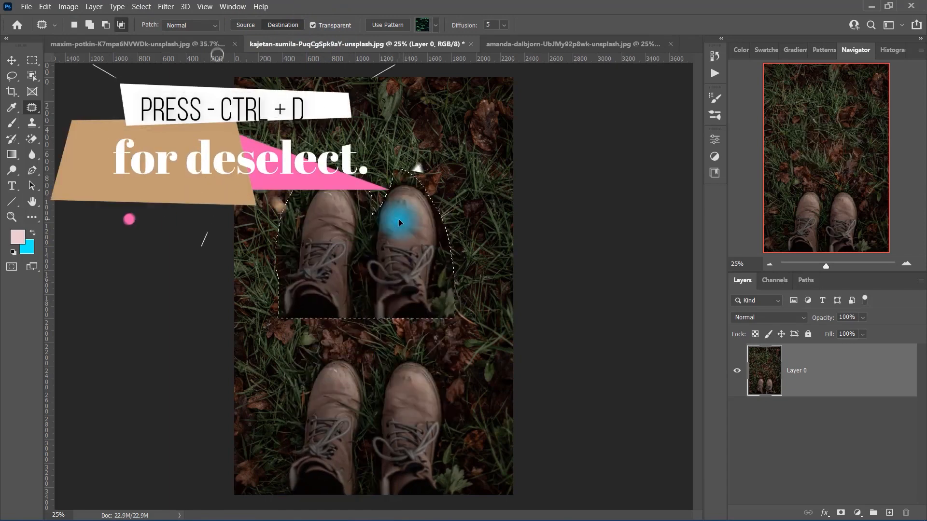
click(328, 24)
- Fill the patch selection above the boots with the leaf pattern and undo the fill
click(390, 25)
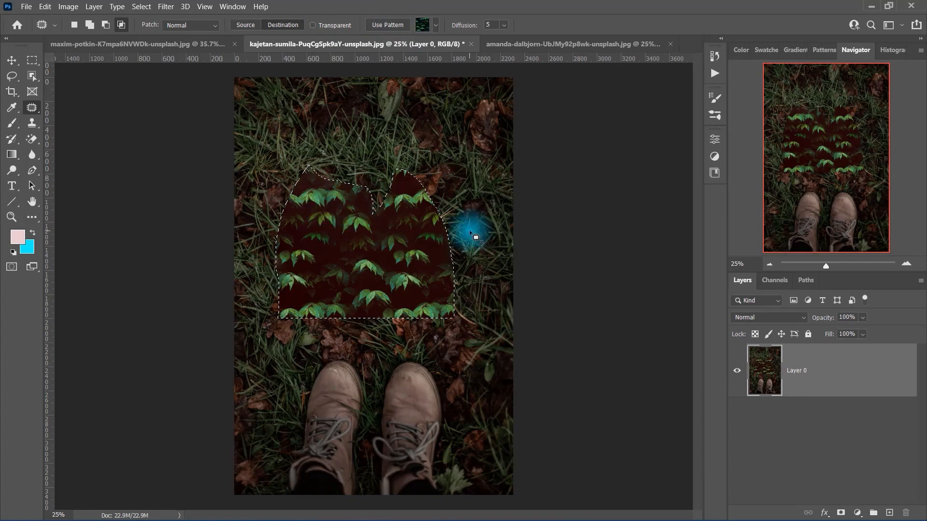
key(ctrl+z)
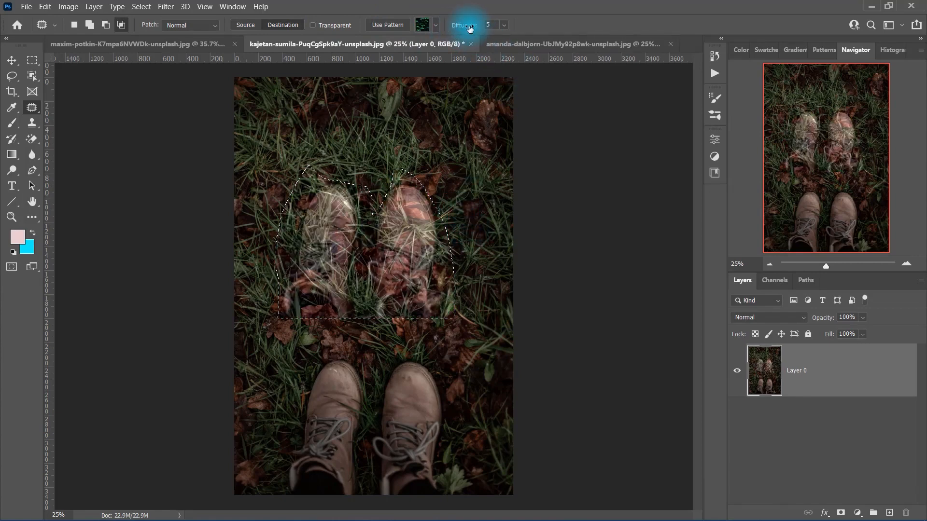
- Set the patch Diffusion to 7 and place another patch from the selection on the grass farther up
click(504, 25)
drag(383, 310, 509, 148)
- Switch to the blue-haired portrait, restore its originally opened state from history, and fit the whole image in view
click(132, 42)
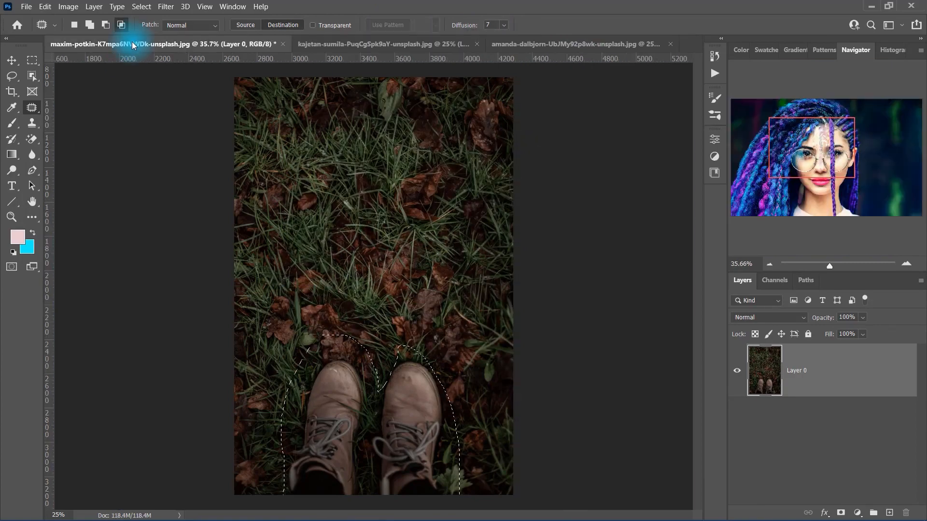
click(714, 56)
click(634, 70)
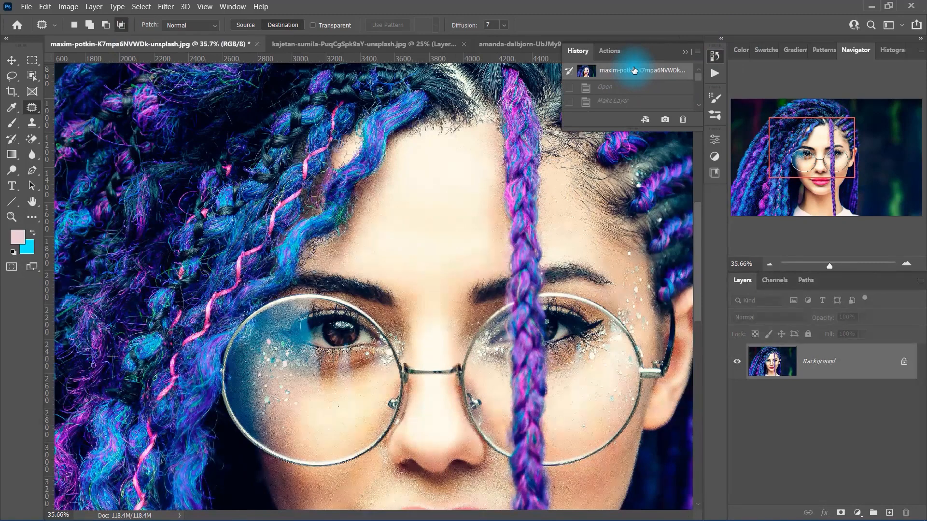
key(ctrl+0)
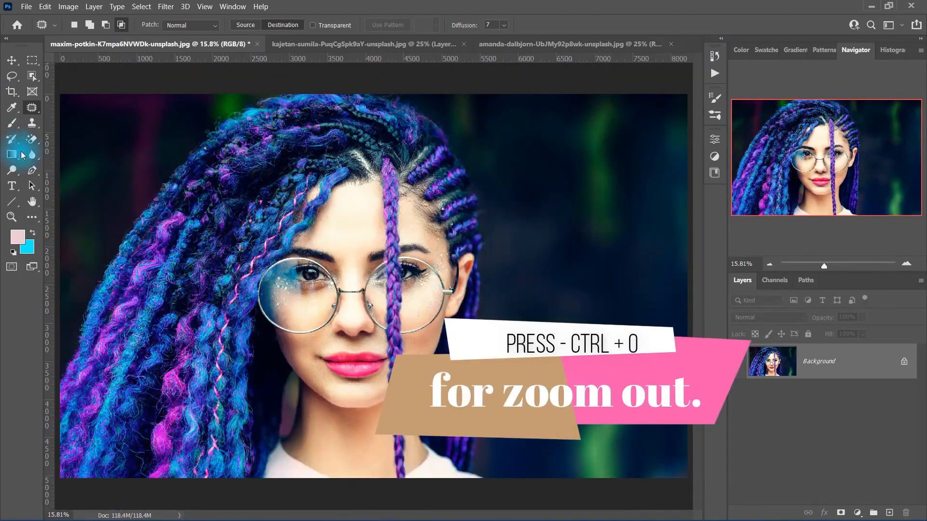
- Outline a section of the portrait's long blue and purple hair with the Content-Aware Move tool and move it onto the dark background beside the face
right_click(31, 107)
click(132, 141)
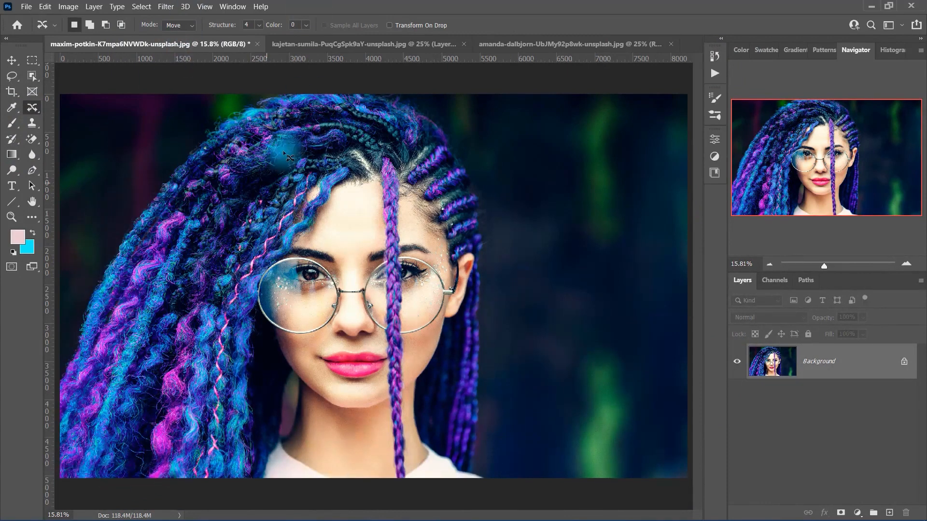
mouse_move(270, 125)
mouse_down()
mouse_move(170, 187)
mouse_move(129, 249)
mouse_move(93, 352)
mouse_move(88, 411)
mouse_move(211, 404)
mouse_move(242, 267)
mouse_move(265, 205)
mouse_move(297, 163)
mouse_move(297, 143)
mouse_move(273, 127)
mouse_up()
mouse_move(247, 246)
mouse_down()
mouse_move(251, 260)
mouse_move(606, 244)
mouse_move(575, 254)
mouse_move(572, 241)
mouse_up()
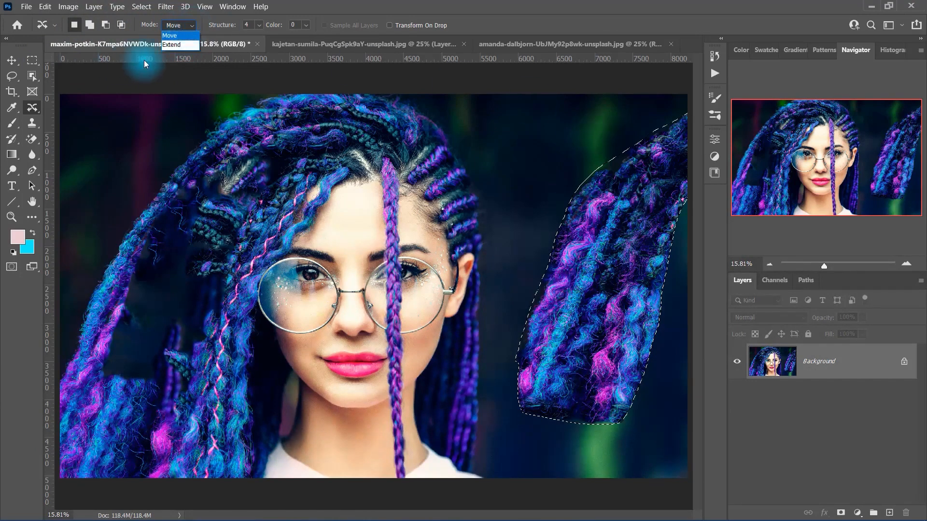
- Undo the hair move and, with the mode set to Extend, duplicate the selected hair onto the dark background
click(190, 45)
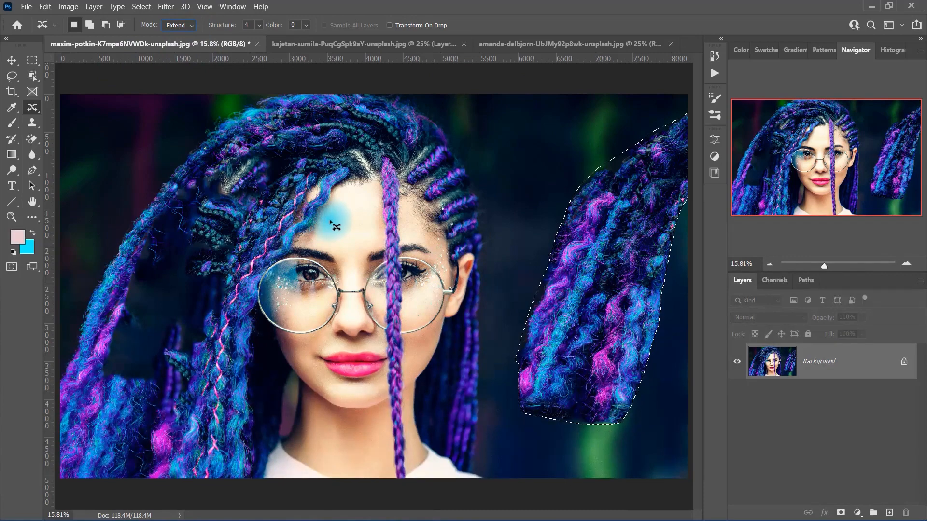
key(ctrl+z)
drag(196, 192, 584, 233)
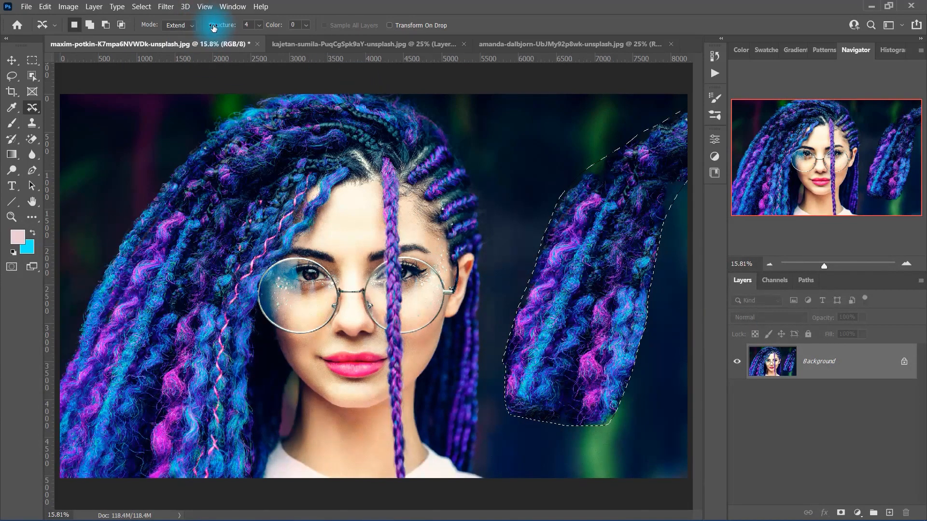
- Undo the duplicate, set Structure to 7 and Color to 10, and duplicate the selected hair onto the dark background again
click(258, 25)
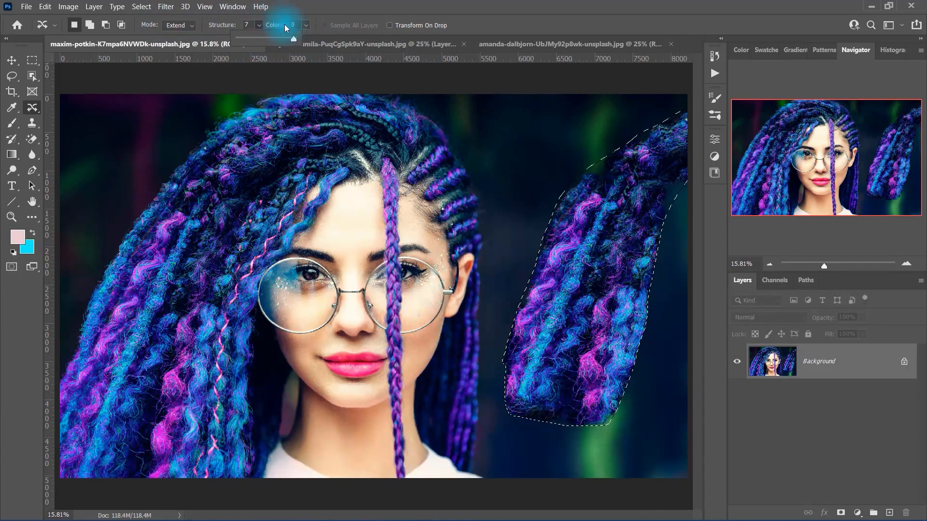
click(306, 22)
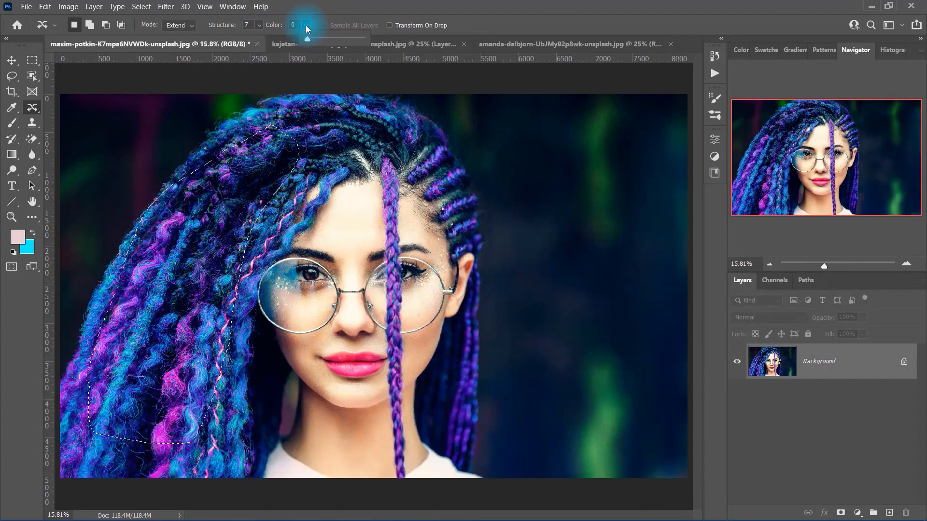
text(10)
drag(217, 280, 599, 280)
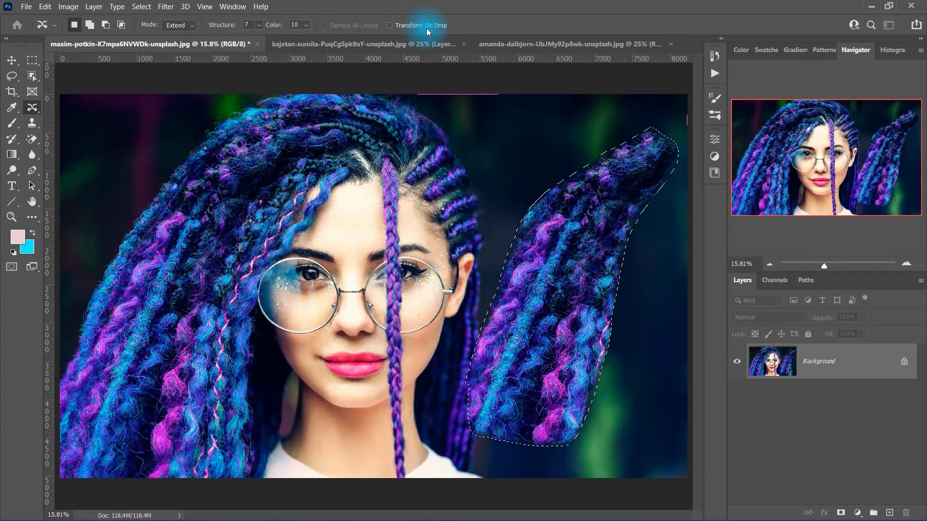
- Enable Transform On Drop, undo the last hair copy, and duplicate the hair onto the dark background again, scaled down
click(411, 25)
key(ctrl+z)
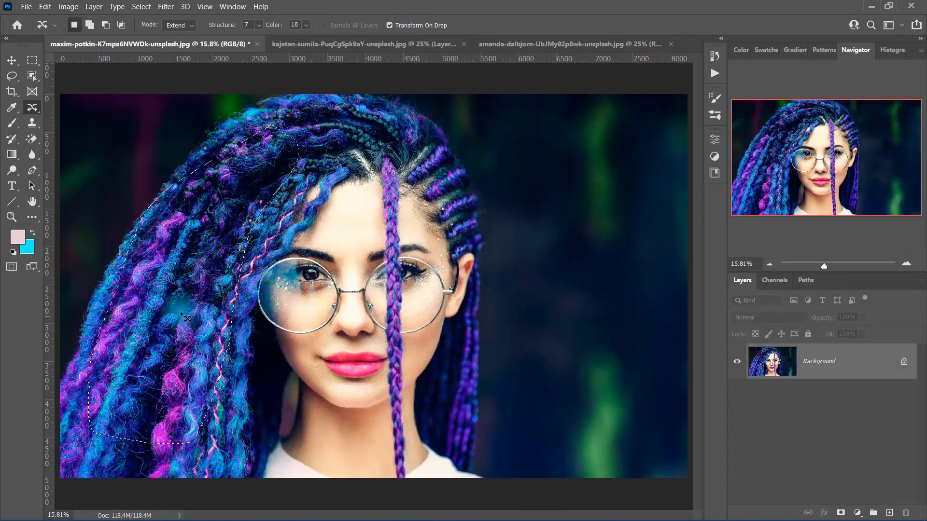
drag(184, 317, 563, 312)
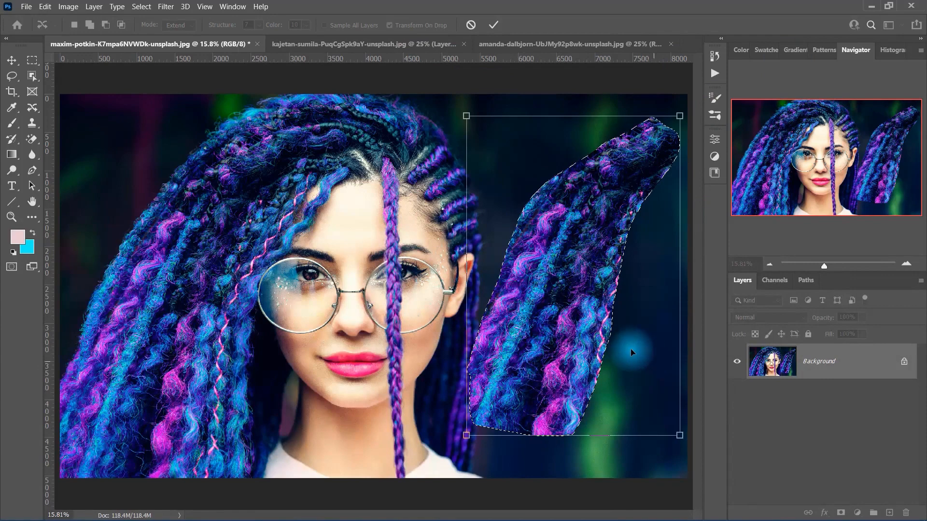
drag(466, 117, 523, 172)
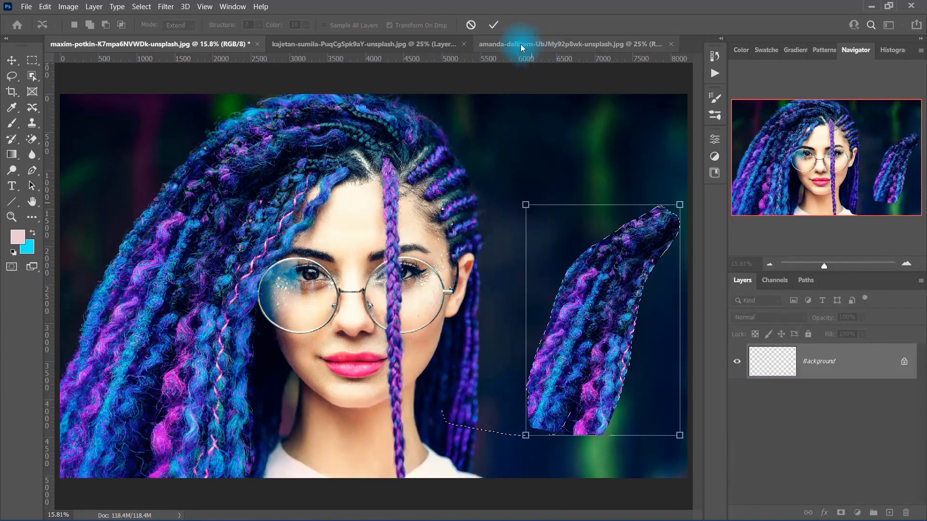
click(494, 26)
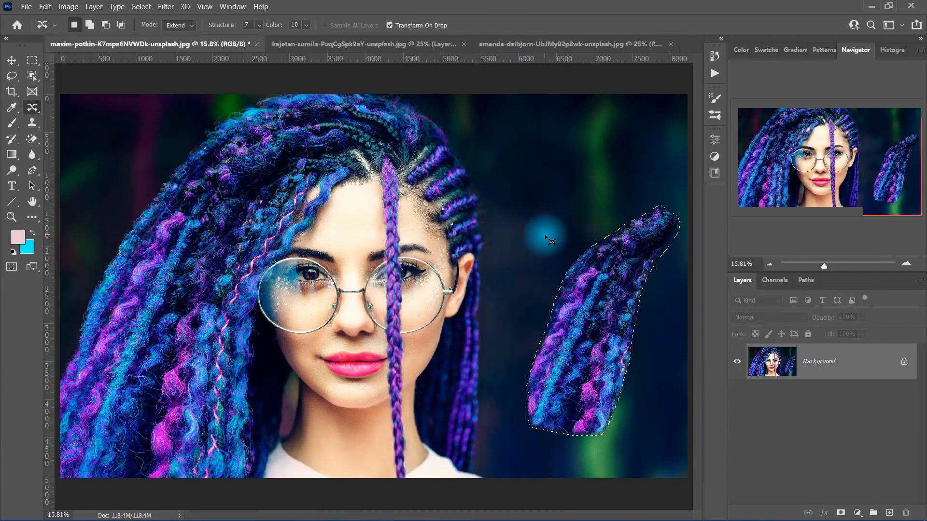
- Apply the Red Eye tool over the blue iris in the close-up eye photo at 100% Pupil Size and Darken Amount
right_click(33, 107)
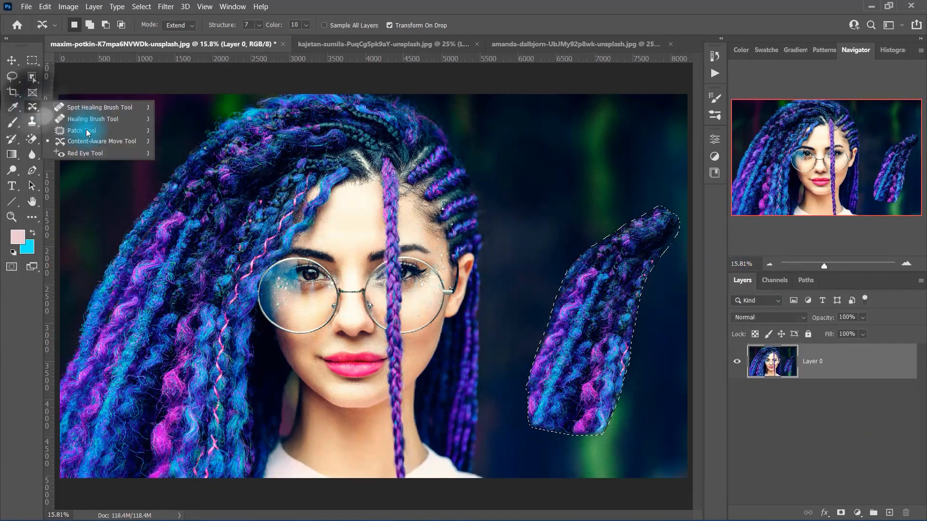
click(73, 153)
click(609, 42)
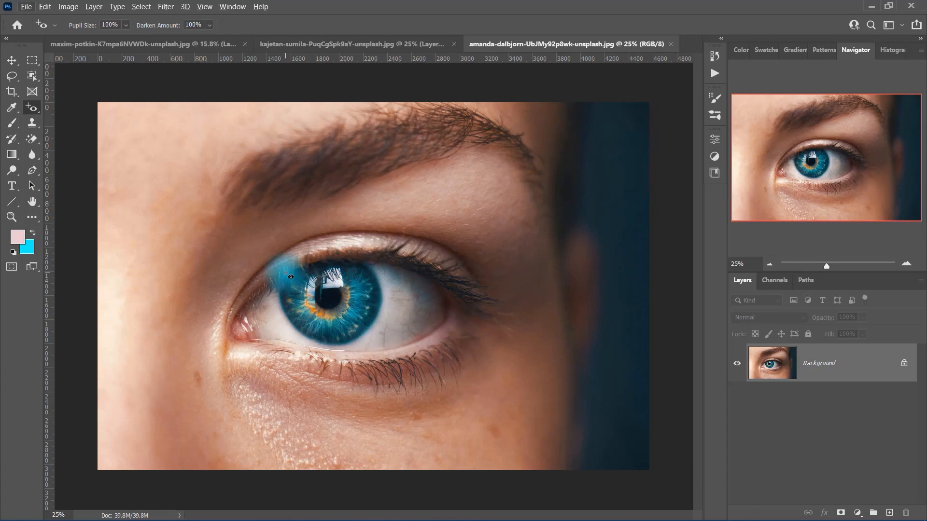
drag(287, 272, 378, 343)
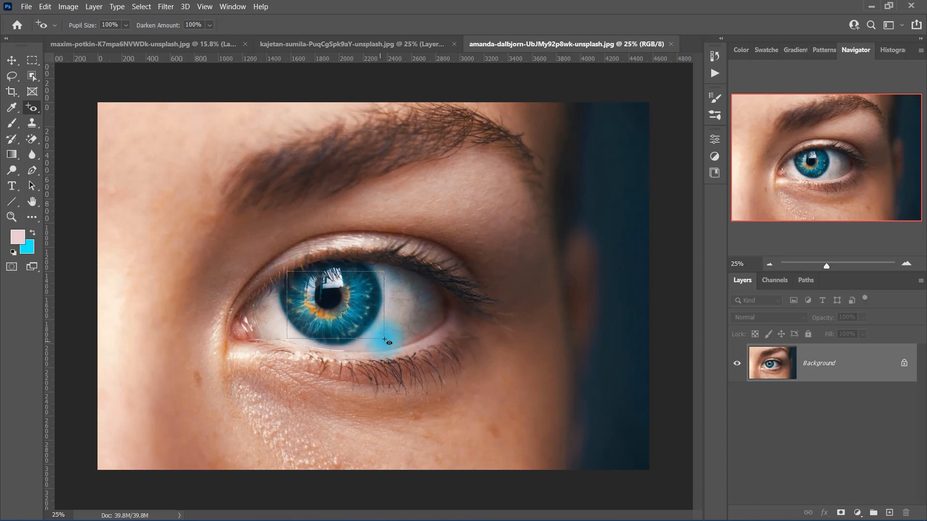
drag(287, 272, 384, 337)
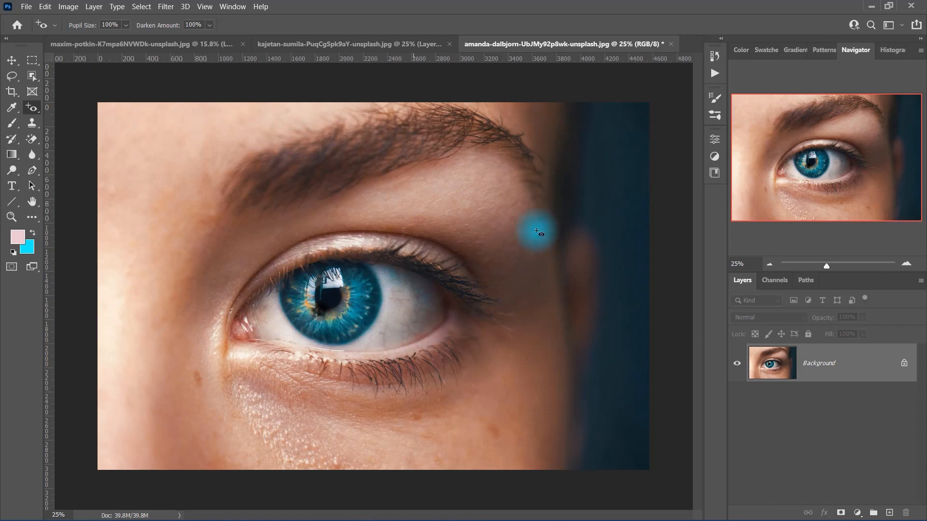
- Return to the blue-haired portrait and activate the Spot Healing Brush
click(105, 43)
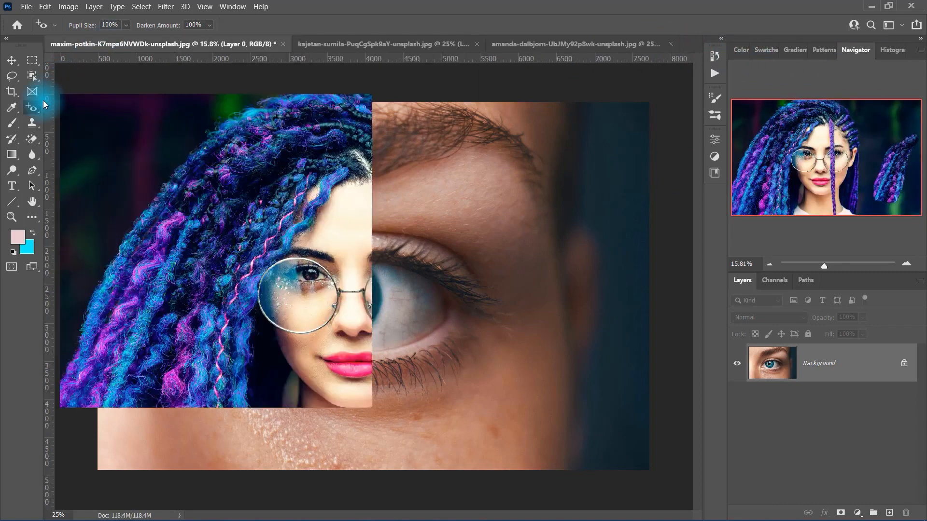
right_click(32, 107)
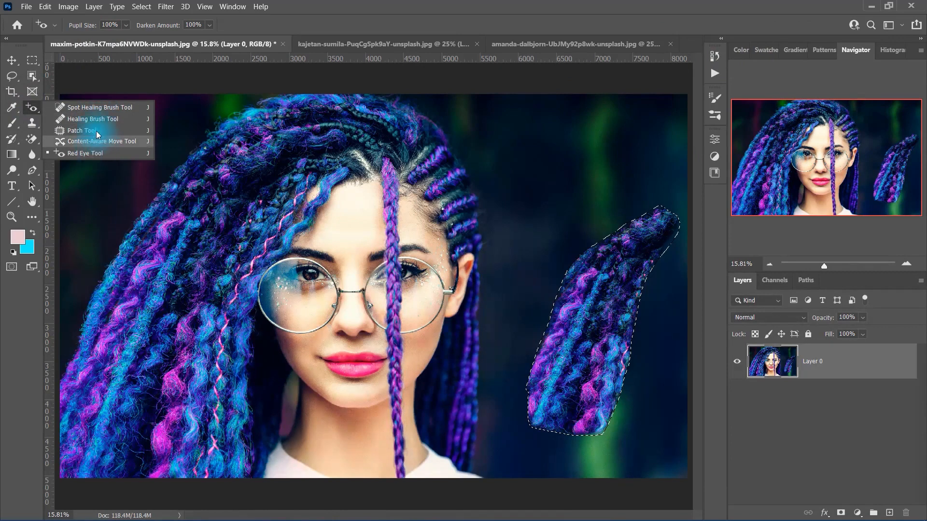
click(101, 108)
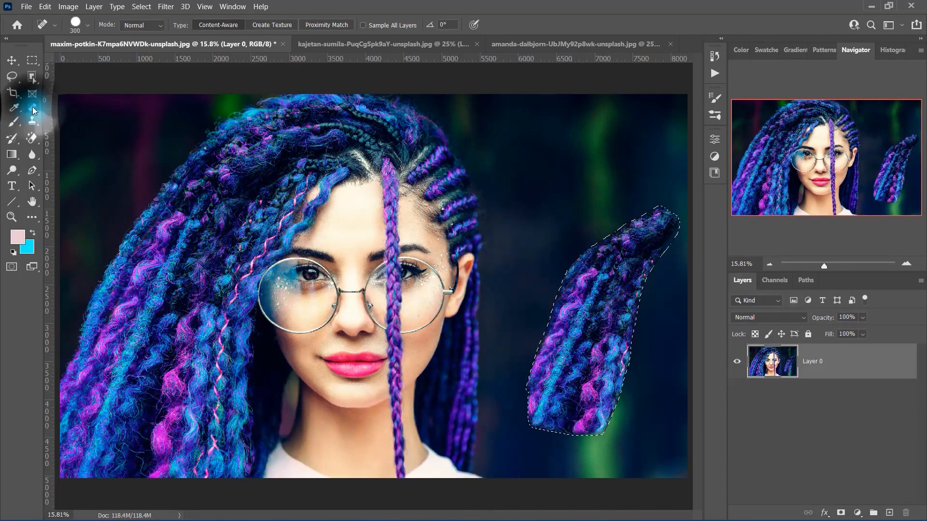
right_click(32, 107)
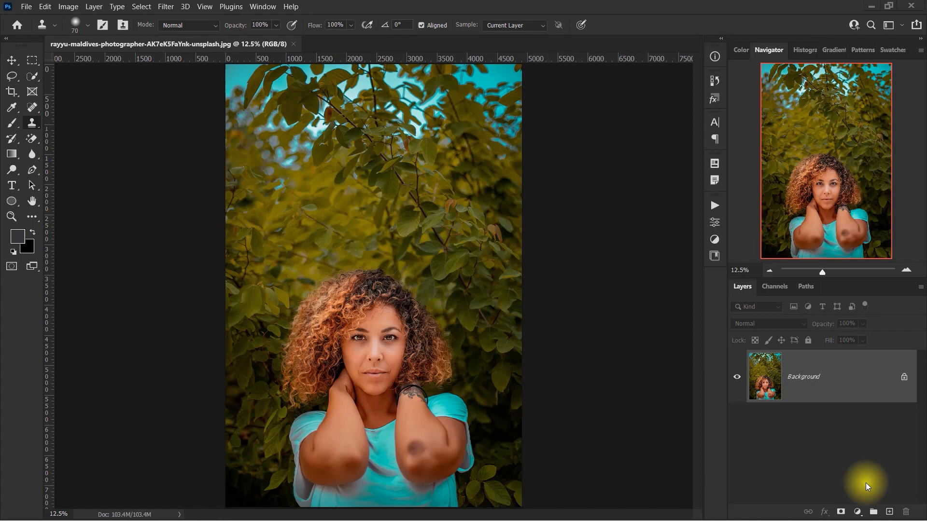
- Unlock the background layer of the curly-haired woman's portrait and activate the Clone Stamp tool
click(904, 377)
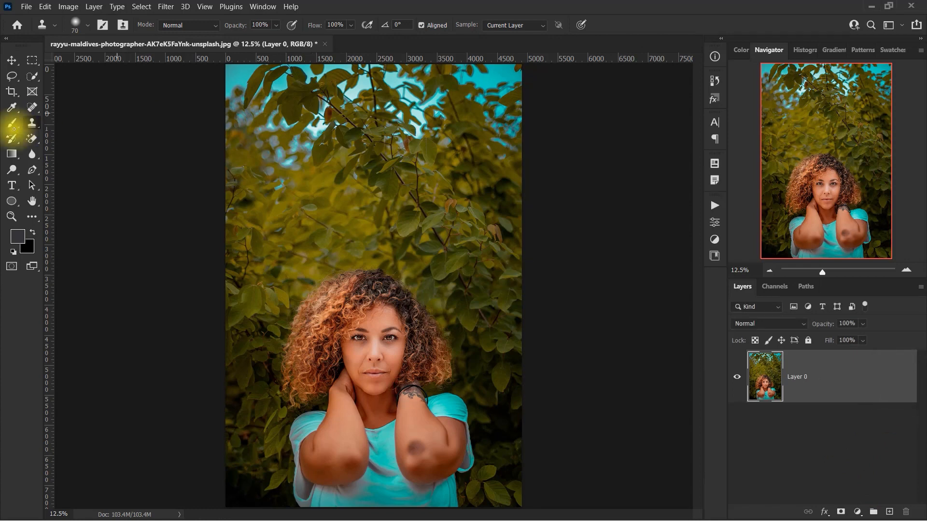
right_click(32, 122)
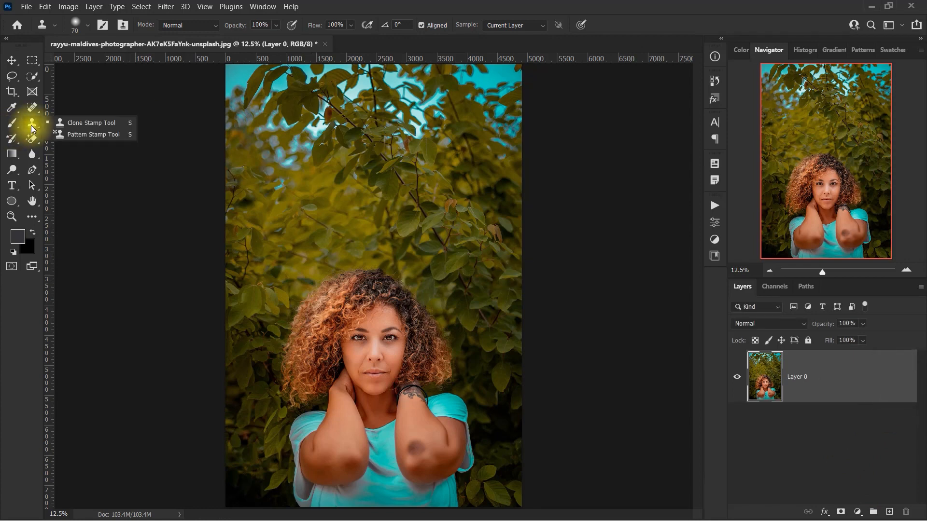
click(69, 122)
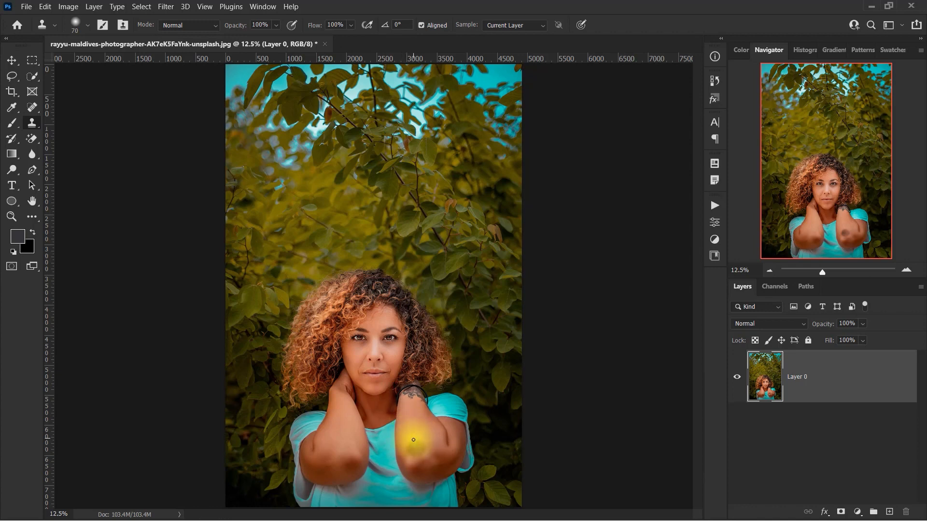
- Enlarge the Clone Stamp brush to 400 and clone clean skin over the dark spot on the woman's elbow
key(bracketright)
key(bracketright)
key(bracketright)
key(bracketright)
key(bracketright)
key(bracketright)
key(bracketright)
key(bracketright)
key(bracketright)
key(bracketright)
key(bracketleft)
key(bracketleft)
key(bracketleft)
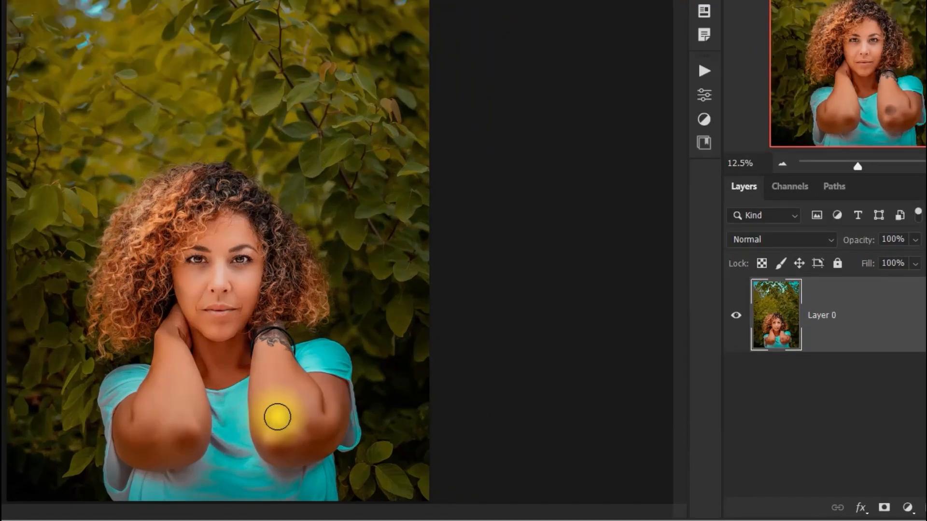
click(275, 418)
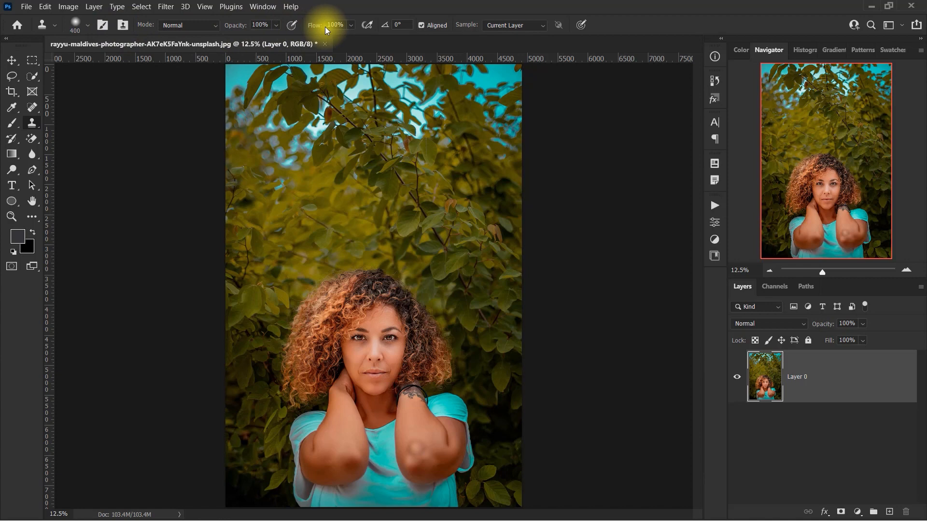
- View the layer choices available for the Clone Stamp's Sample option
click(522, 27)
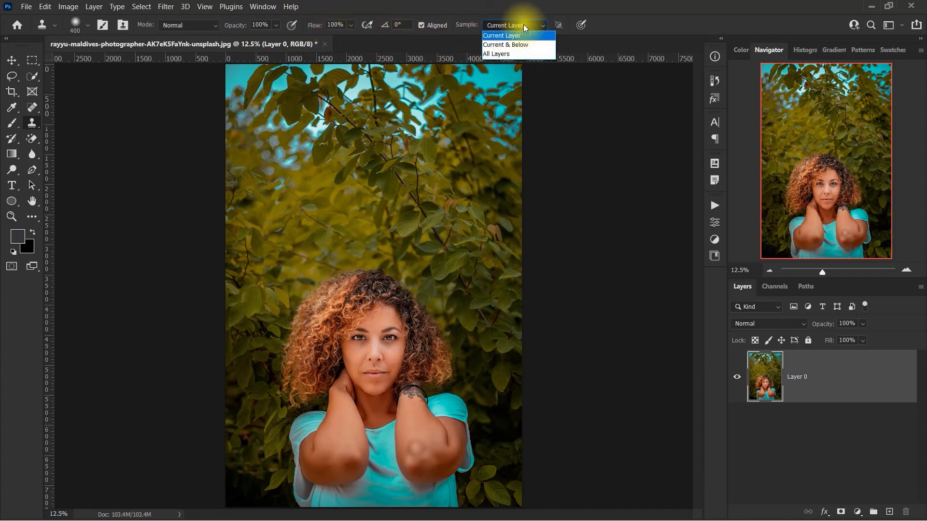
click(523, 25)
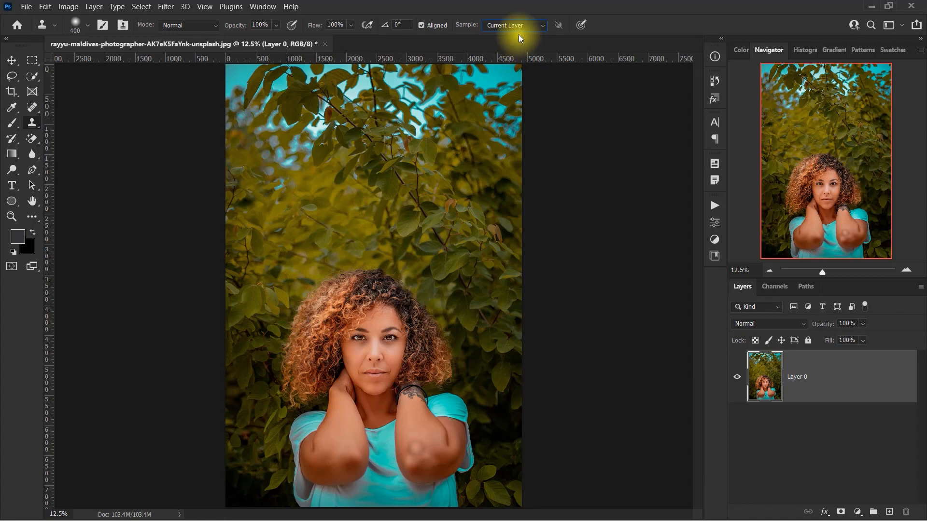
- Activate the Pattern Stamp tool and choose the first blue pattern from the Water group
right_click(32, 122)
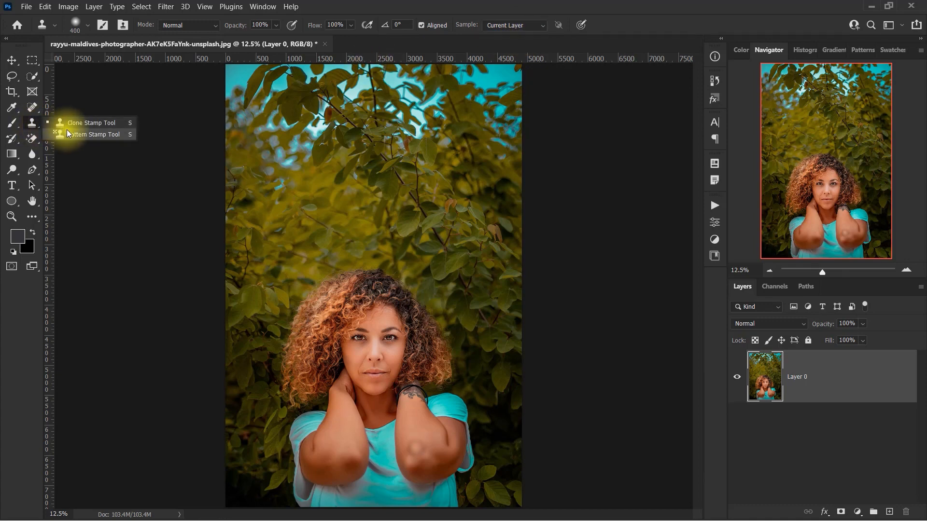
click(102, 134)
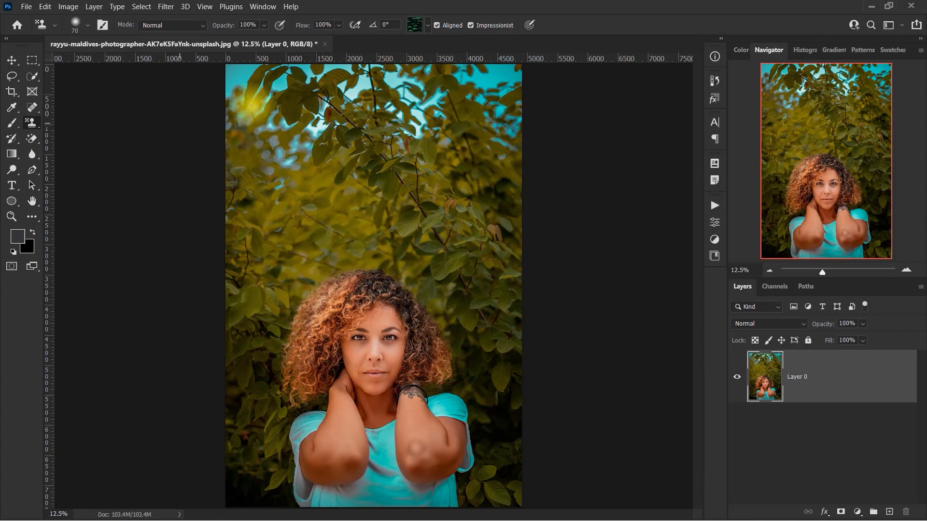
click(414, 27)
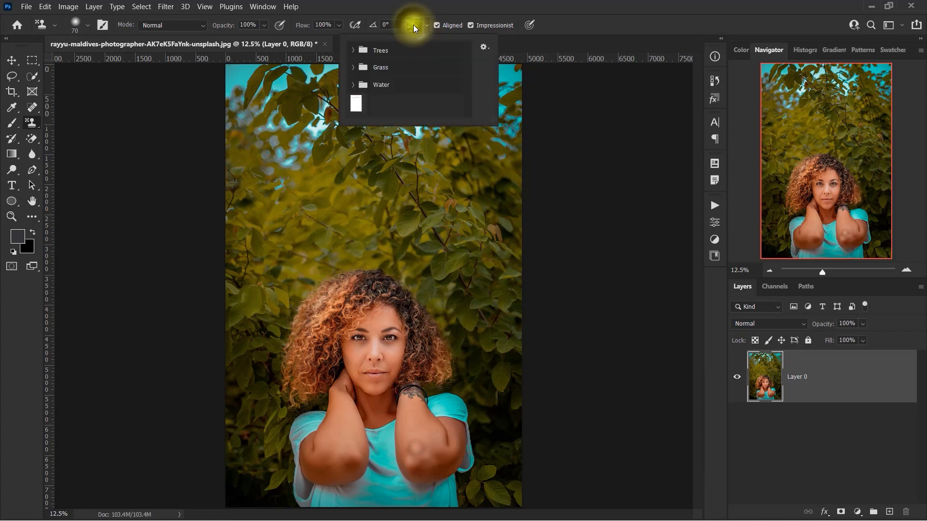
click(353, 68)
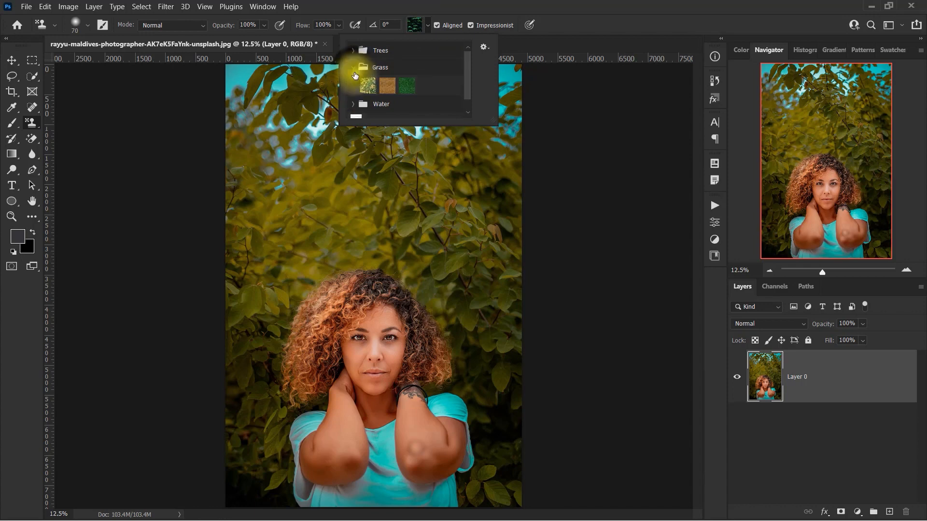
scroll(354, 81, down, 1)
click(353, 90)
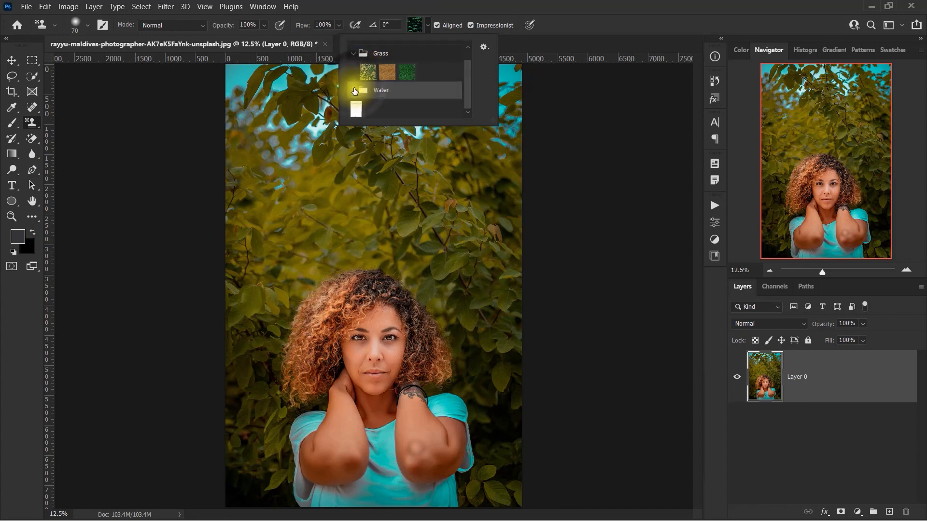
click(368, 109)
click(281, 193)
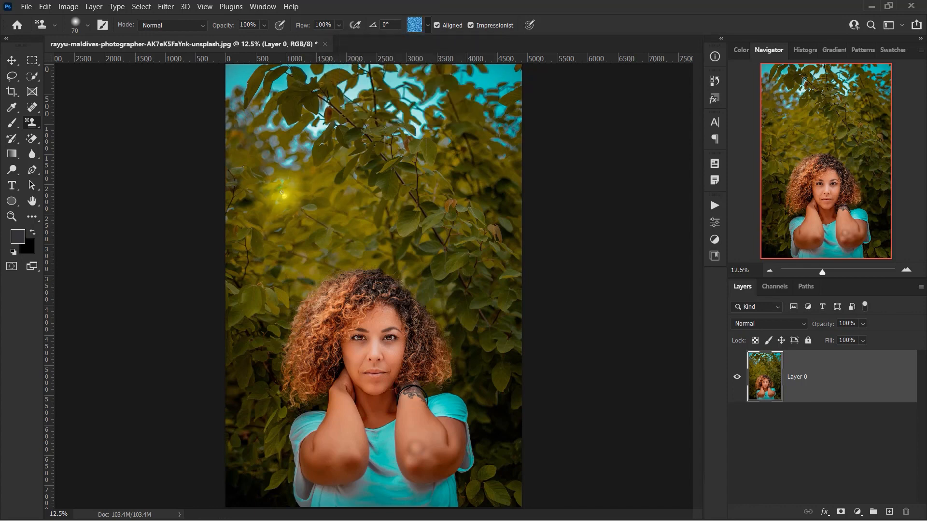
- Try painting the blue water pattern over the upper foliage with a size 1700 Pattern Stamp brush, and undo the large stroke
key(bracketright)
key(bracketright)
key(bracketright)
key(bracketright)
key(bracketright)
key(bracketright)
key(bracketright)
key(bracketright)
key(bracketright)
key(bracketright)
key(bracketright)
key(bracketright)
key(bracketright)
key(bracketright)
key(bracketright)
key(bracketright)
key(bracketright)
key(bracketright)
key(bracketright)
key(bracketright)
click(282, 192)
mouse_move(341, 167)
mouse_down()
mouse_move(395, 175)
mouse_move(260, 165)
mouse_move(264, 139)
mouse_move(371, 131)
mouse_move(426, 153)
mouse_move(486, 152)
mouse_move(449, 115)
mouse_move(237, 94)
mouse_move(475, 93)
mouse_move(467, 181)
mouse_move(257, 225)
mouse_move(221, 310)
mouse_move(211, 214)
mouse_move(517, 260)
mouse_up()
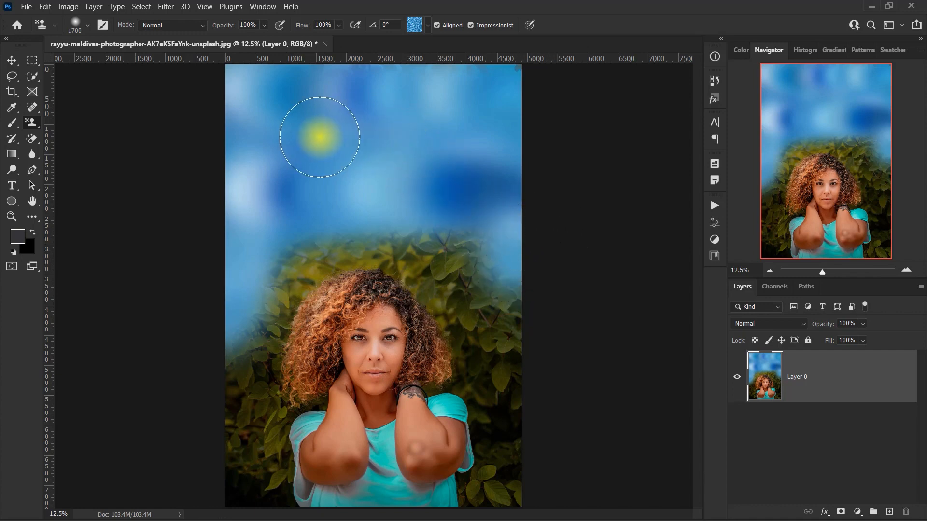
key(ctrl+z)
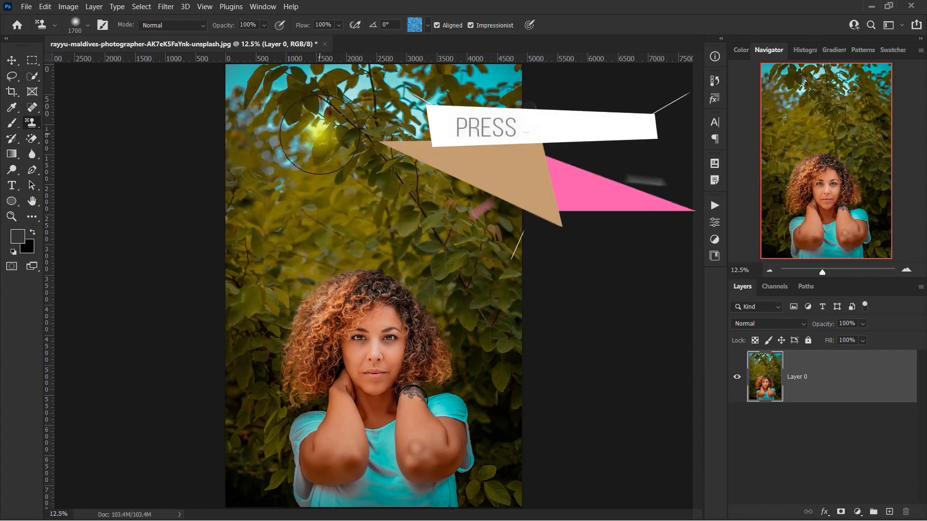
- Activate the History Brush, expand the history list and paint over the elbow to restore its original dark spot
key(e)
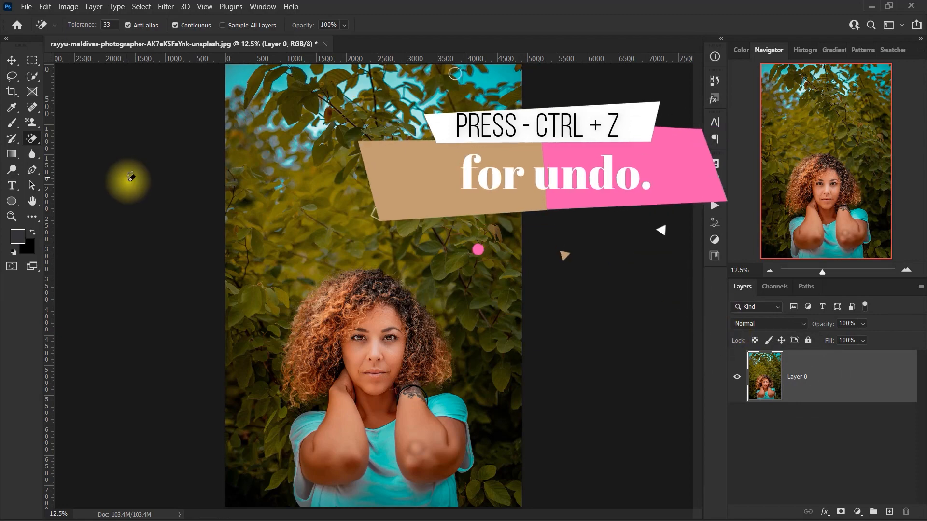
click(13, 139)
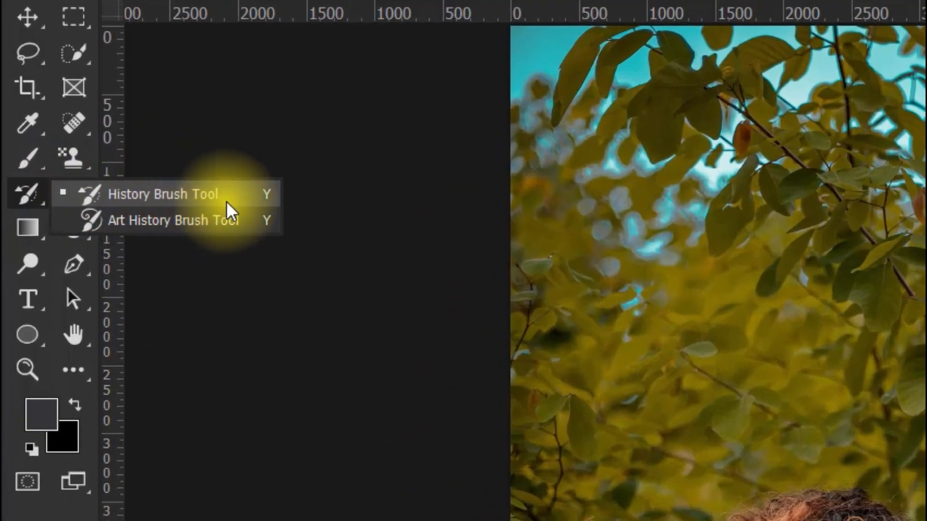
click(227, 203)
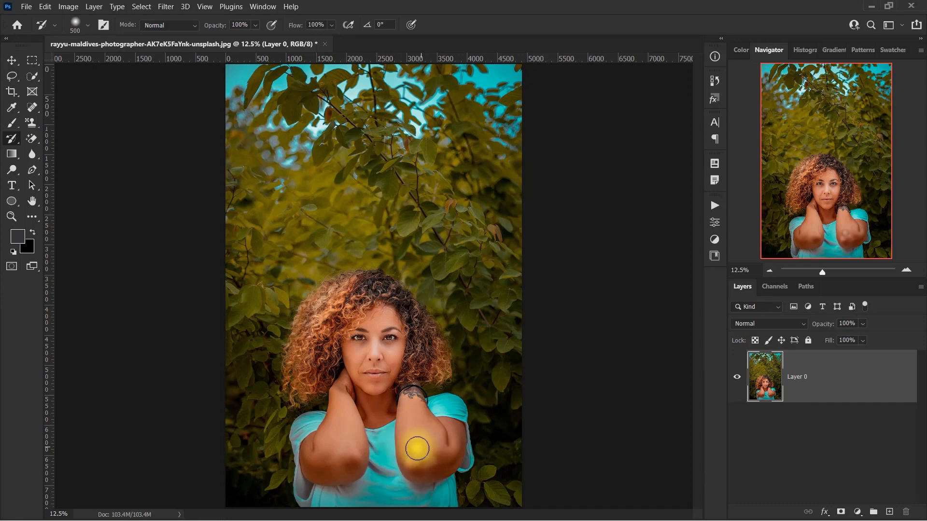
click(713, 81)
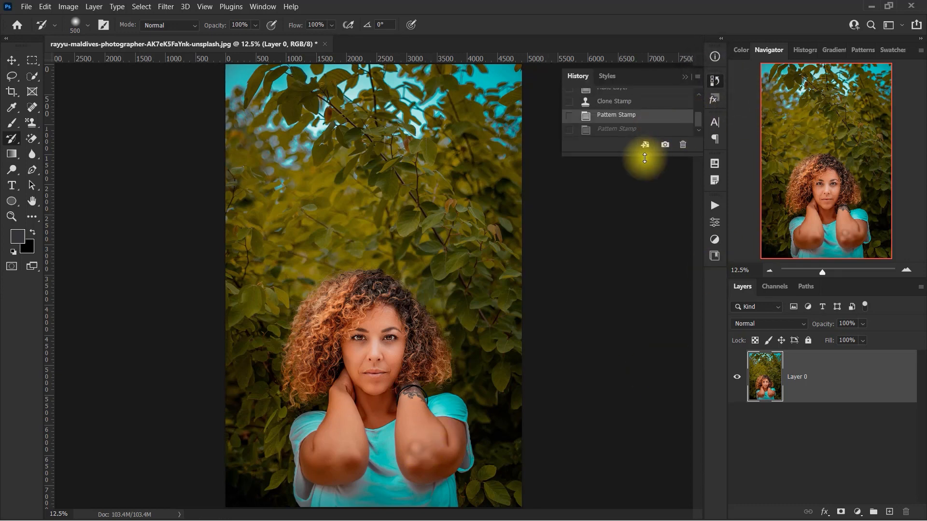
drag(642, 156, 616, 309)
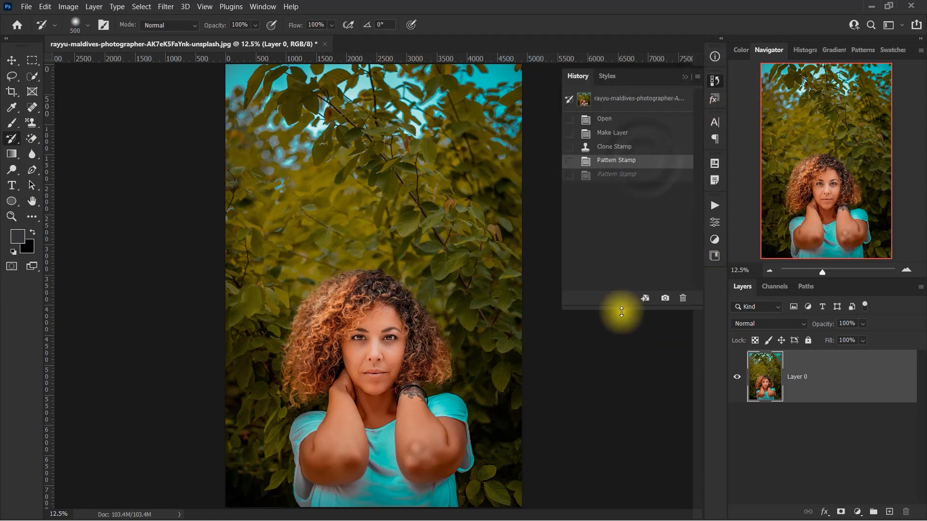
click(417, 445)
click(416, 443)
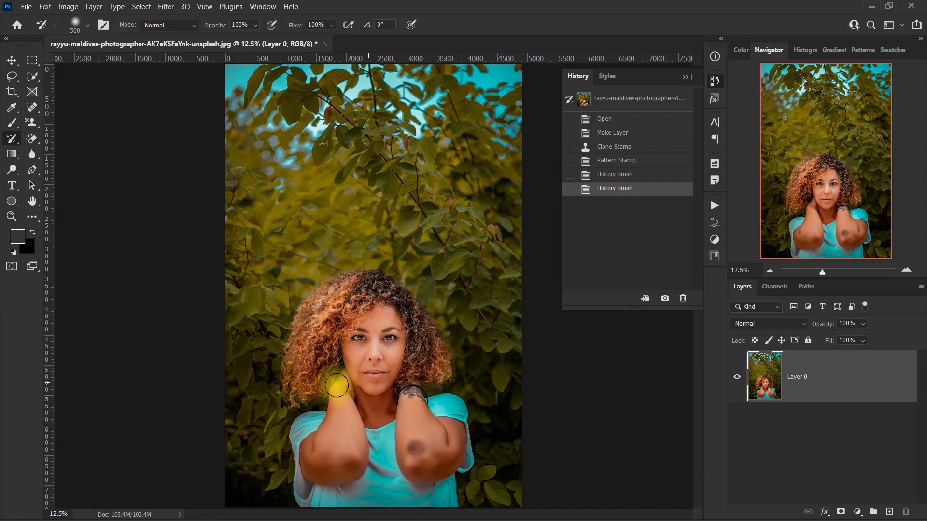
- Compare the photo's original snapshot with the latest History Brush state
click(626, 102)
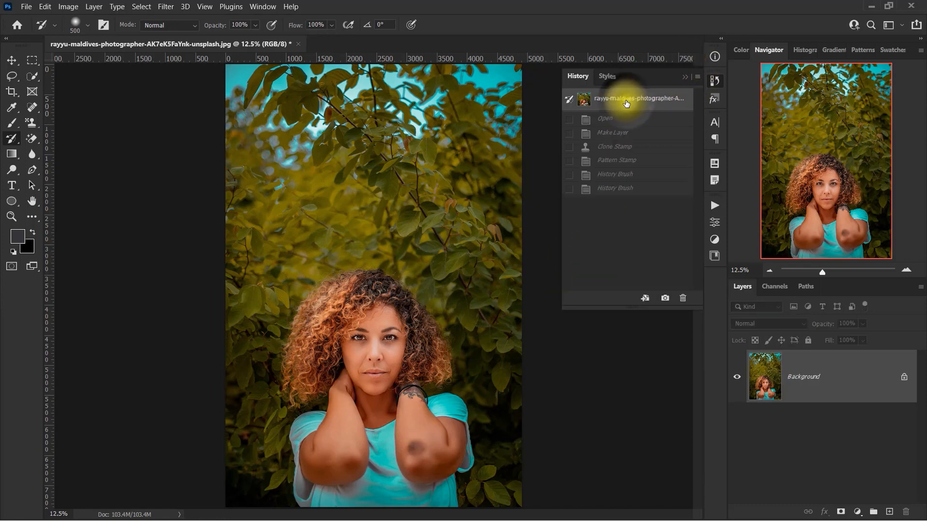
click(622, 189)
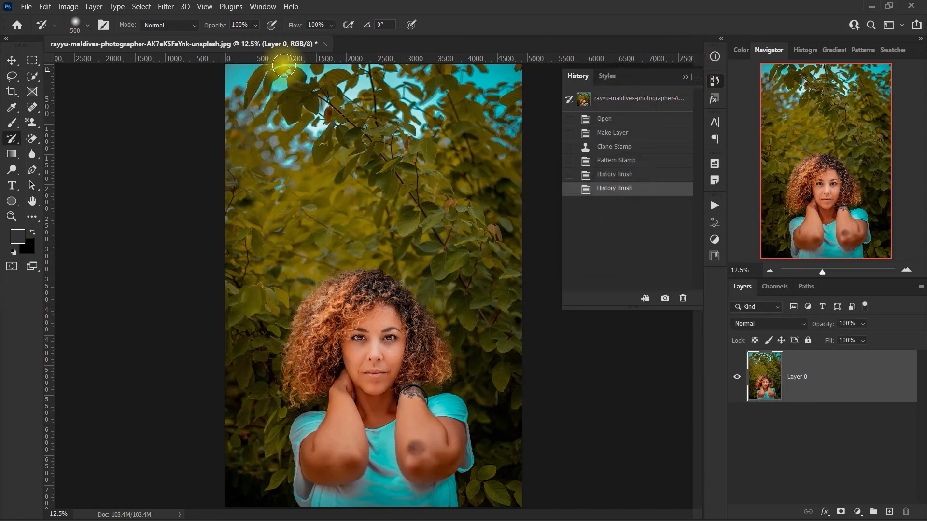